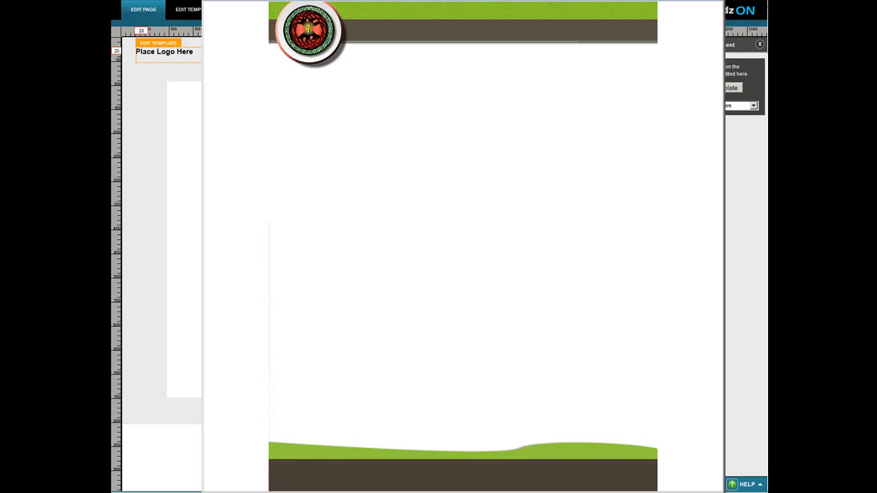
Switch to the handzON site builder and open the footer placeholder for editing in template mode, confirming leaving the current page.
{"action": "key", "text": "alt+Tab"}
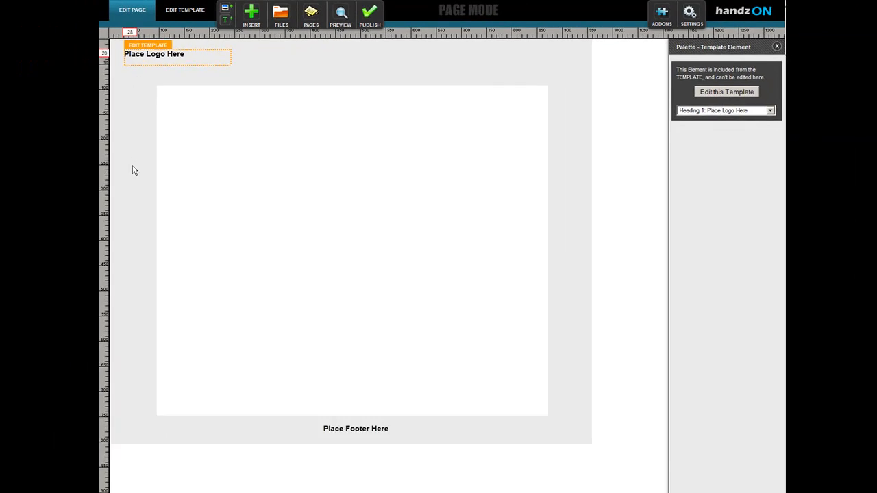
{"action": "left_click", "coordinate": [98, 251]}
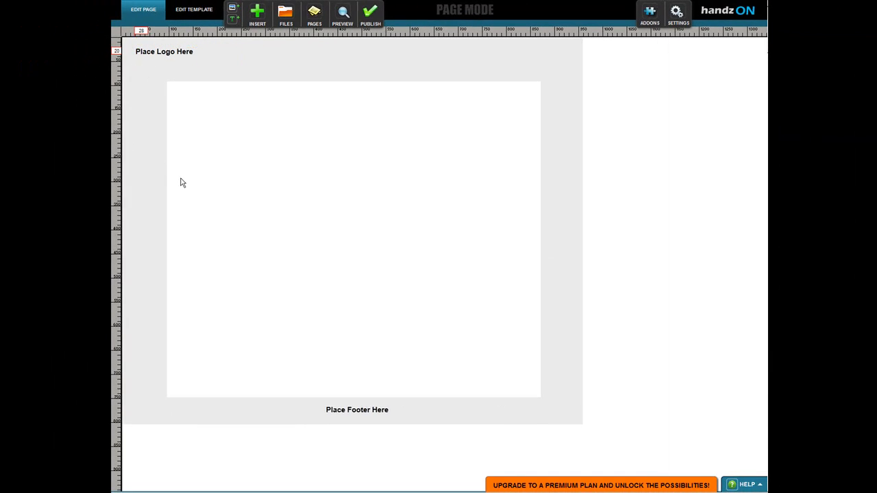
{"action": "left_click", "coordinate": [339, 413]}
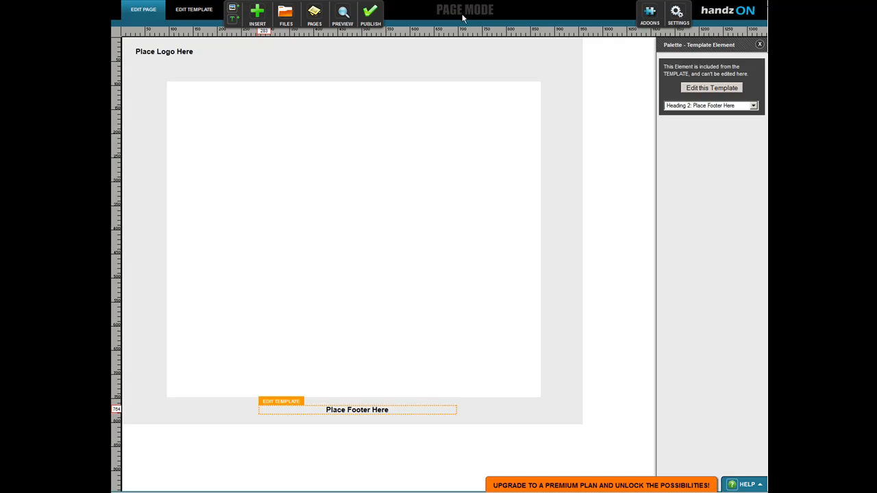
{"action": "left_click", "coordinate": [286, 404]}
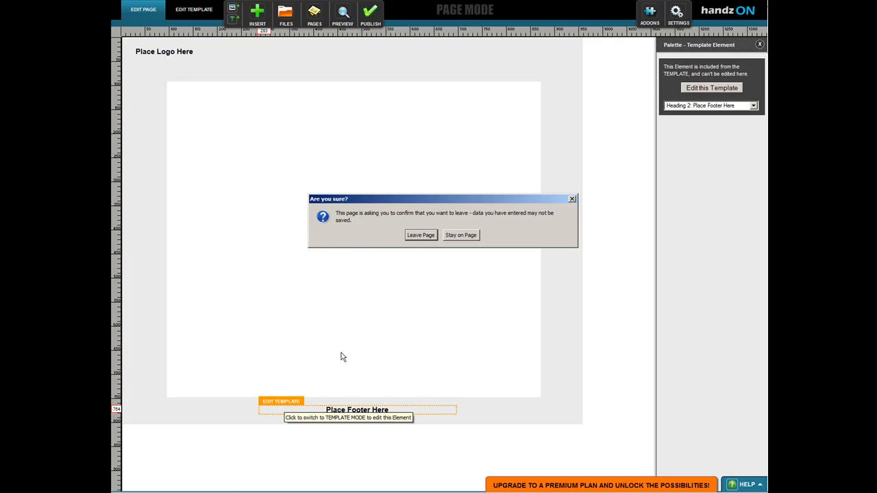
{"action": "left_click", "coordinate": [419, 235]}
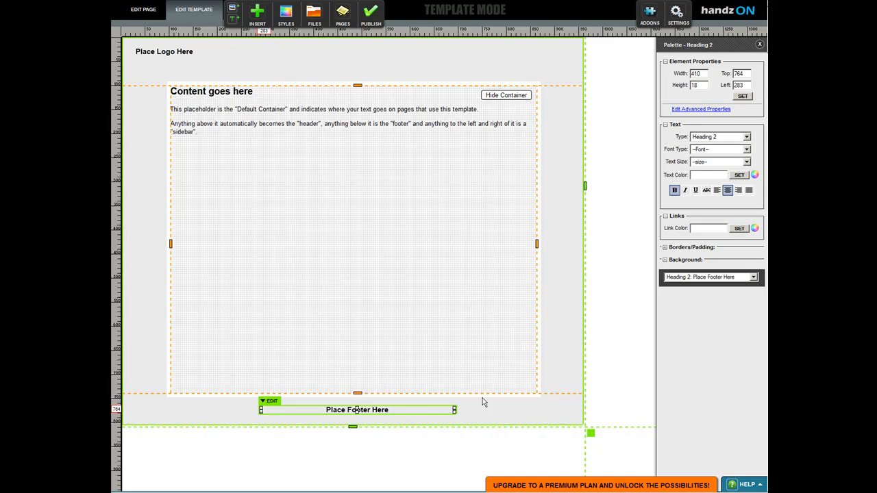
Delete the "Place Footer Here" and "Place Logo Here" headings from the template.
{"action": "key", "text": "Delete"}
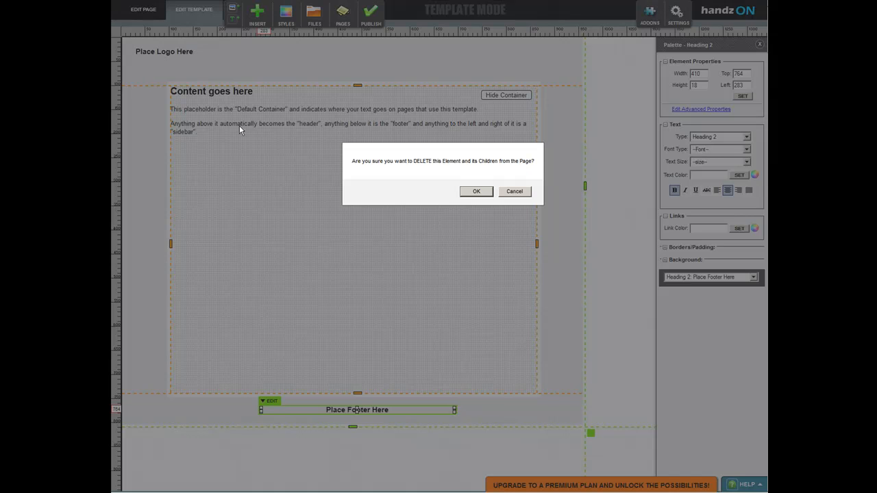
{"action": "left_click", "coordinate": [474, 192]}
{"action": "key", "text": "Delete"}
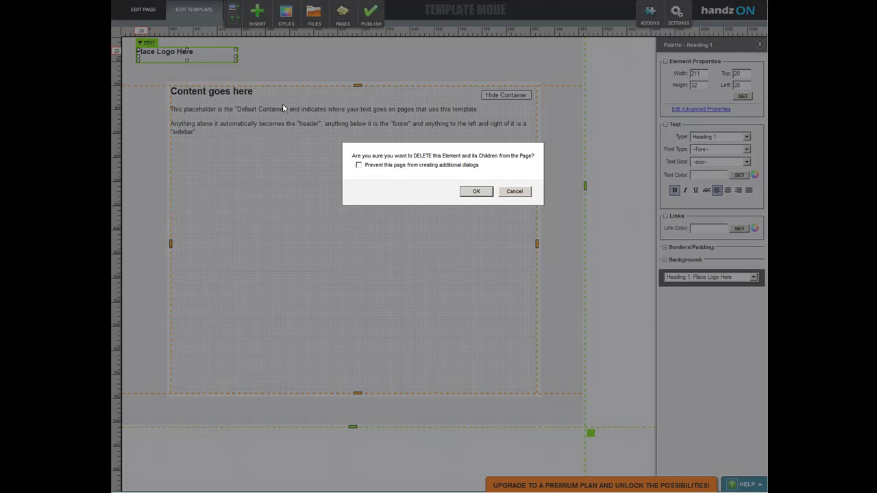
{"action": "left_click", "coordinate": [476, 192]}
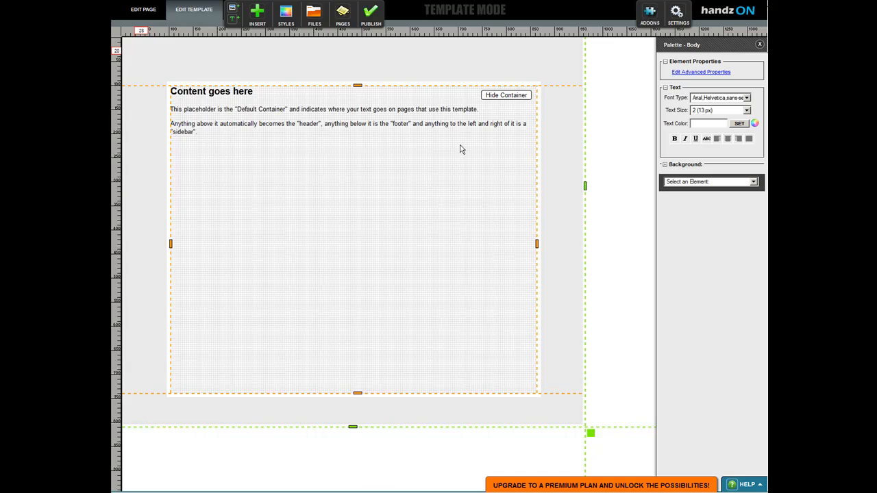
Hide the default content container and delete both the white inner block and the grey background block from the template.
{"action": "left_click", "coordinate": [505, 96]}
{"action": "left_click", "coordinate": [384, 209]}
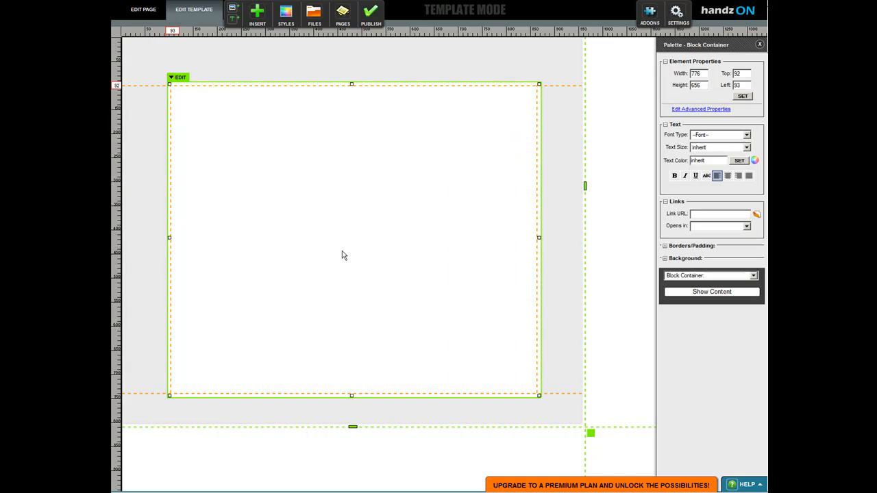
{"action": "key", "text": "Delete"}
{"action": "key", "text": "Return"}
{"action": "left_click", "coordinate": [304, 67]}
{"action": "key", "text": "Delete"}
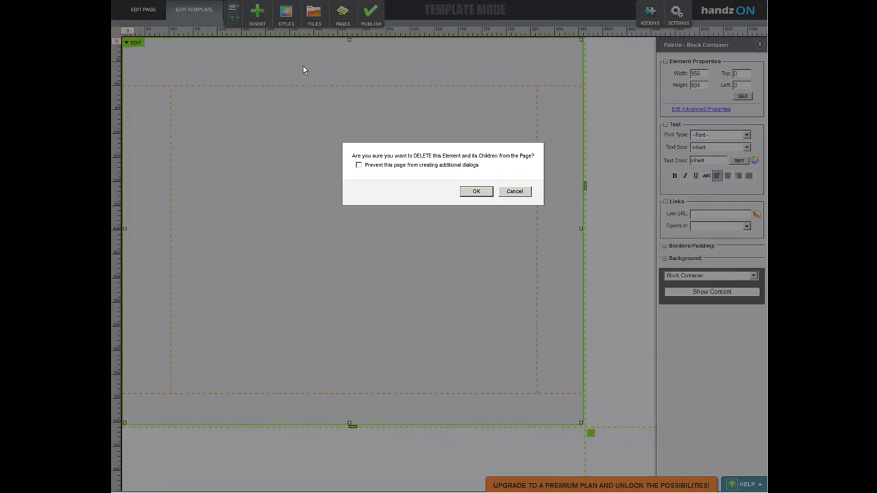
{"action": "key", "text": "Return"}
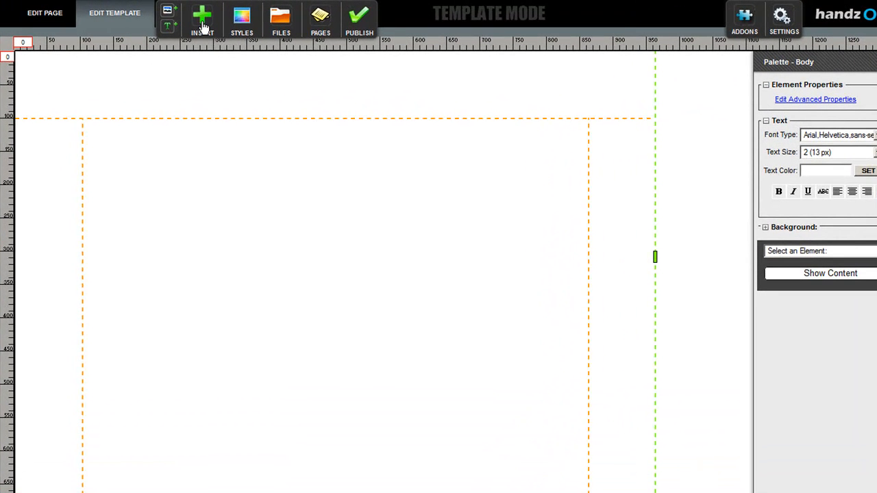
Start an image upload and browse the local image files.
{"action": "left_click", "coordinate": [202, 25]}
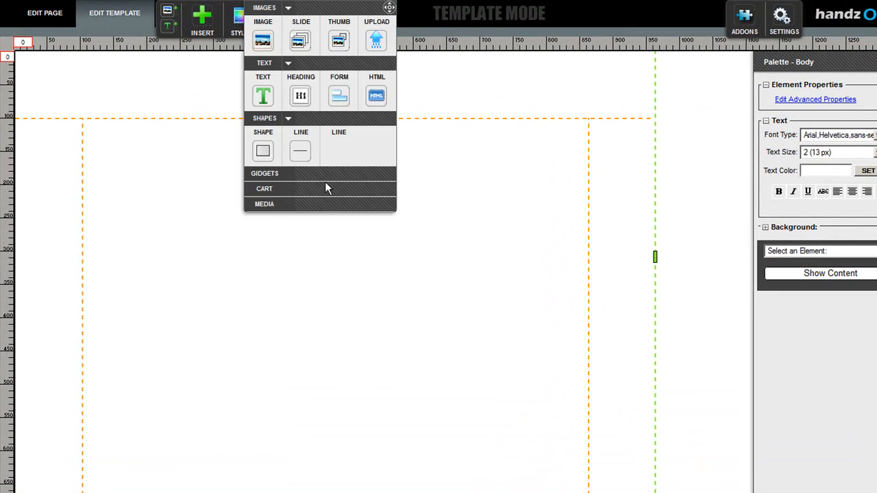
{"action": "left_click", "coordinate": [376, 40]}
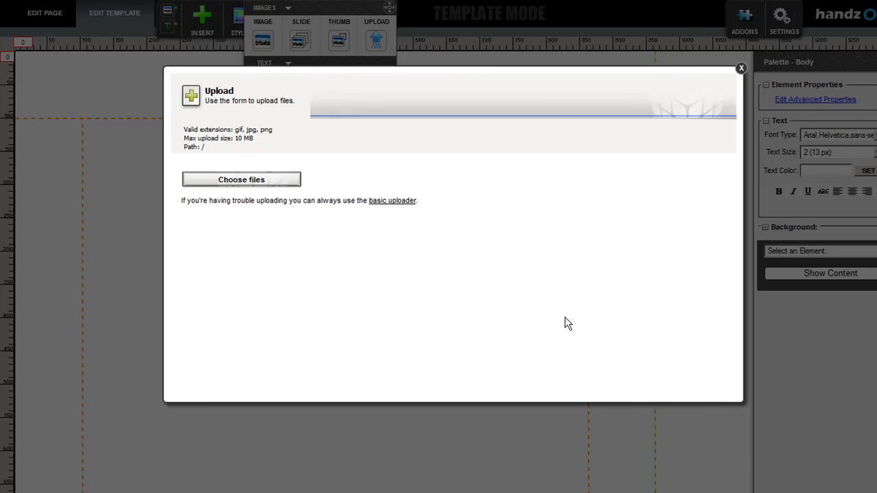
{"action": "left_click", "coordinate": [254, 182]}
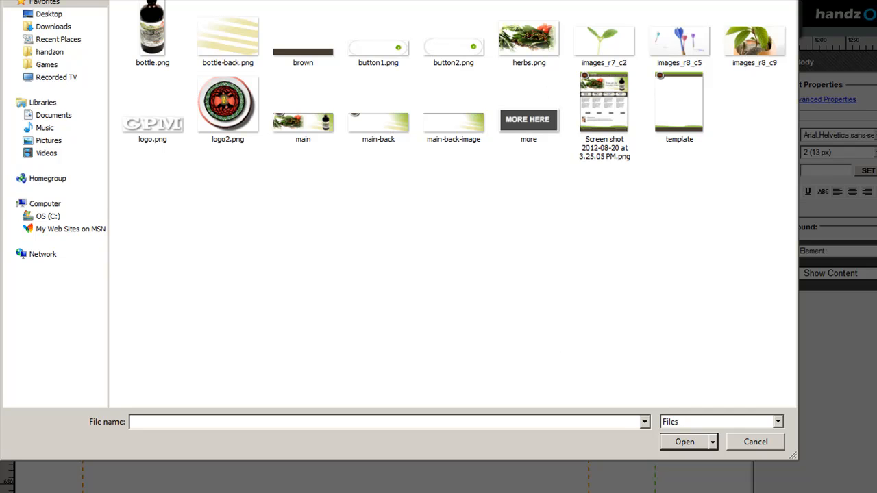
{"action": "left_click_drag", "start_coordinate": [398, 0], "coordinate": [409, 13]}
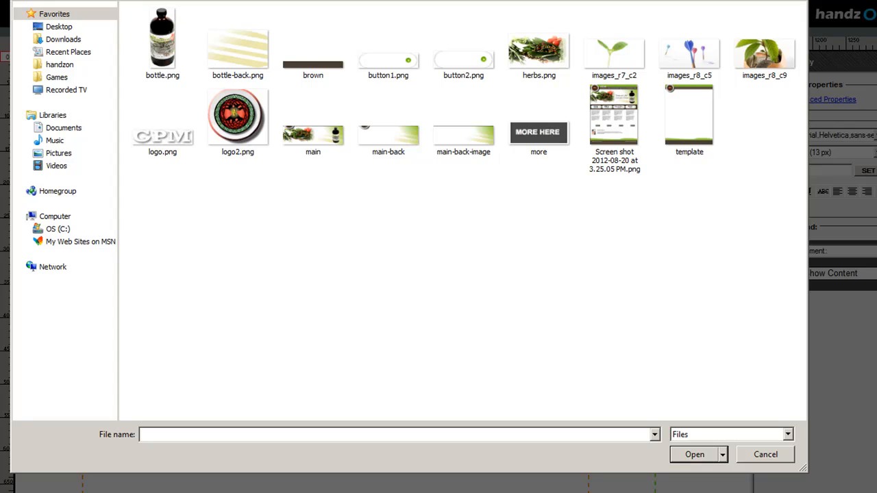
{"action": "left_click", "coordinate": [161, 60]}
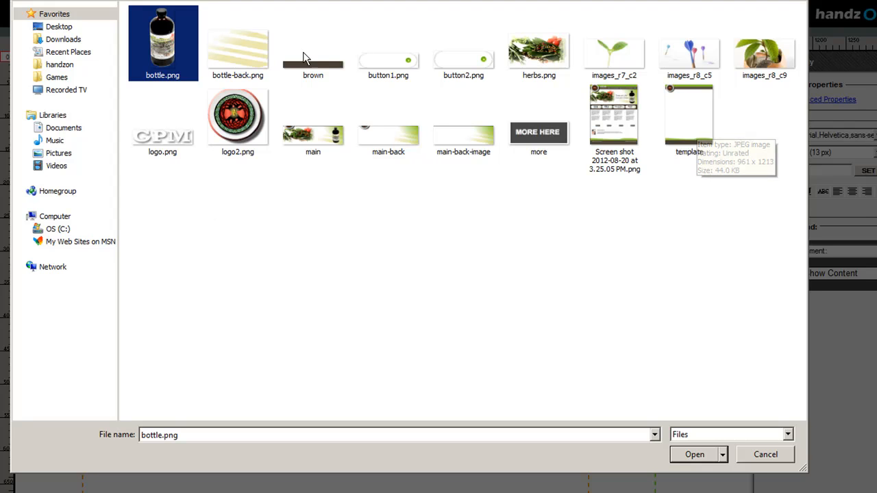
{"action": "left_click", "coordinate": [699, 110], "text": "shift"}
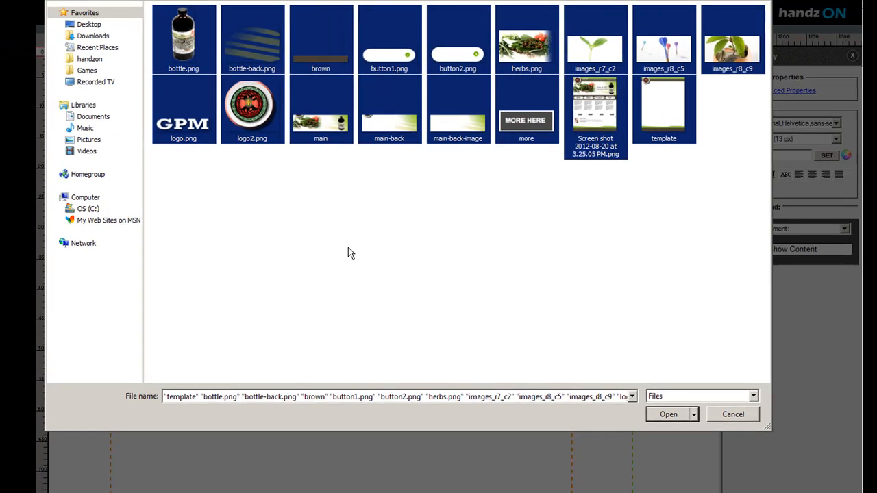
{"action": "left_click", "coordinate": [346, 271]}
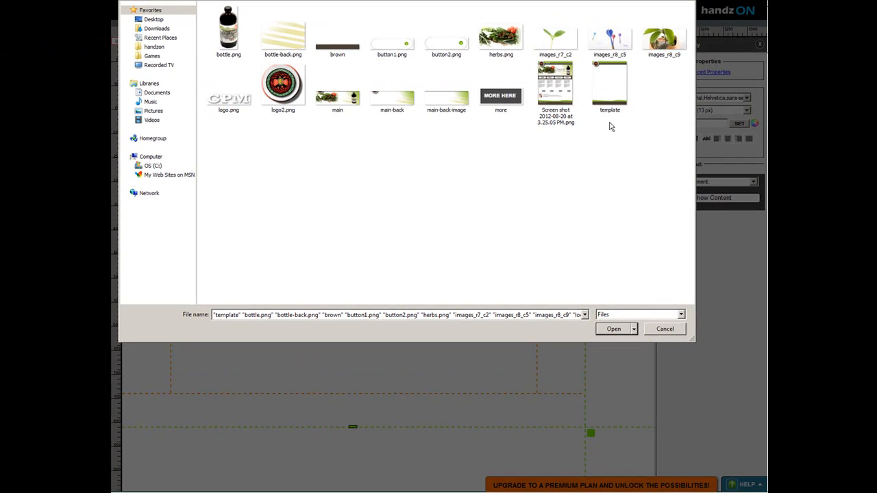
Choose the template image and logo.png together and upload both to the server.
{"action": "left_click", "coordinate": [606, 79]}
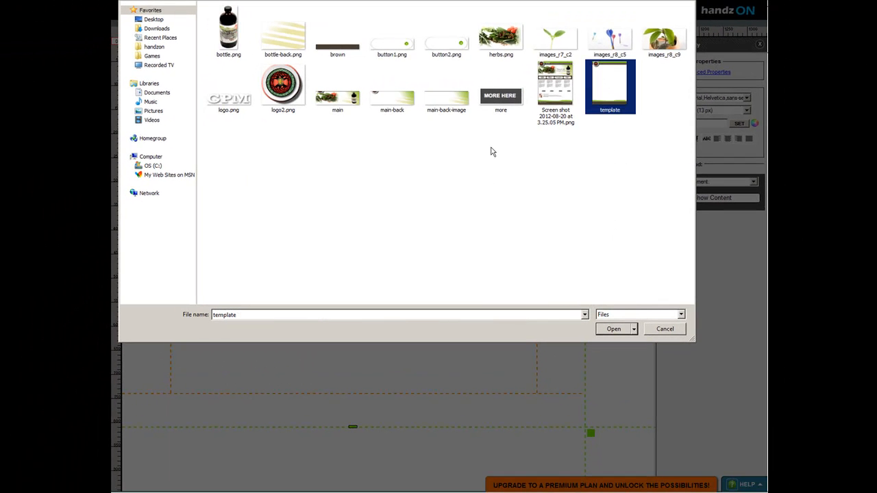
{"action": "left_click", "coordinate": [229, 103], "text": "ctrl"}
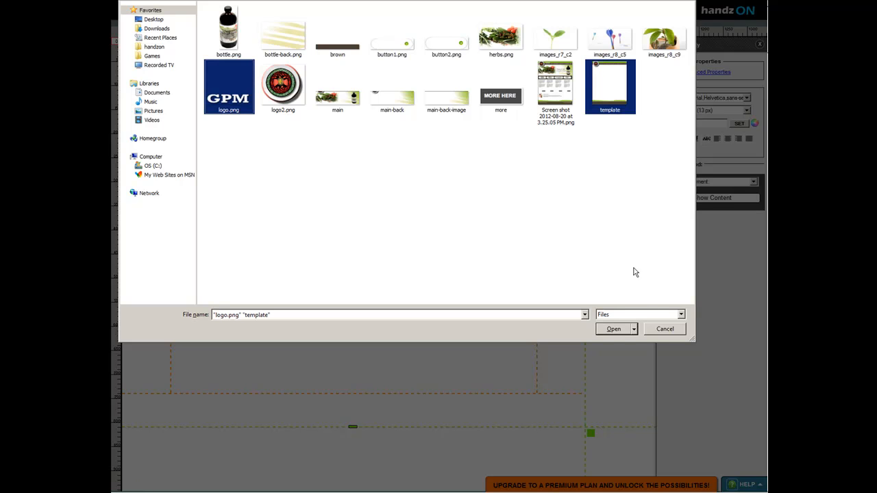
{"action": "left_click", "coordinate": [614, 329]}
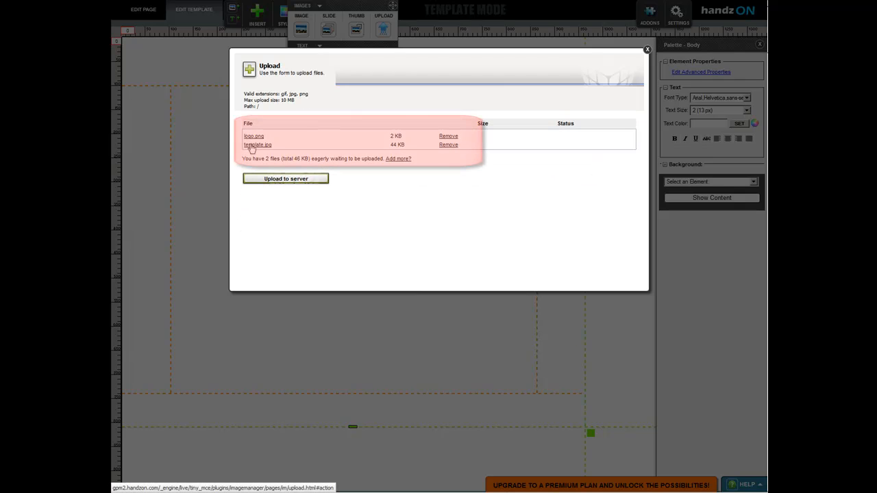
{"action": "left_click", "coordinate": [286, 180]}
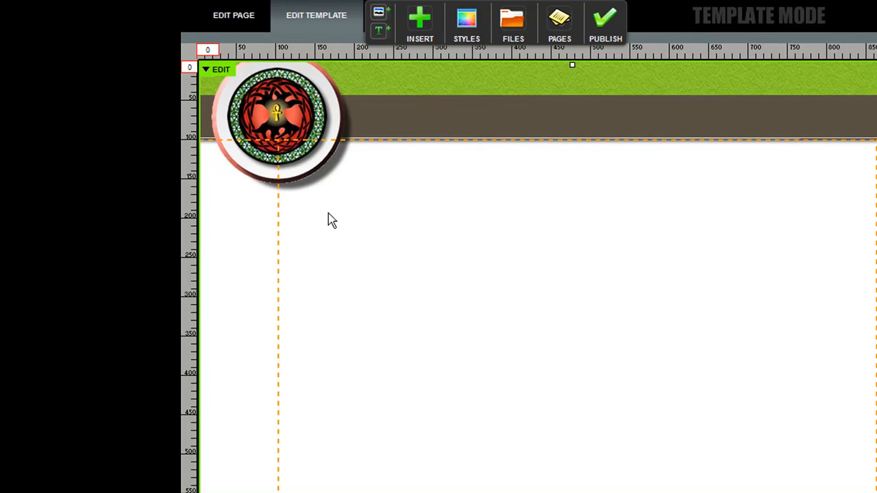
Send the template image down behind the GPM logo and move the logo into the header beside the round emblem, about 206 px left and 29 px top.
{"action": "left_click", "coordinate": [219, 73]}
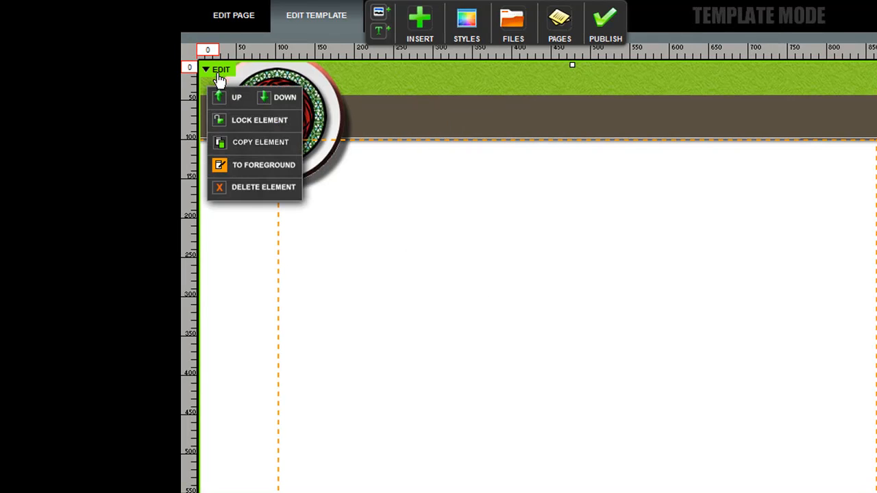
{"action": "left_click", "coordinate": [285, 100]}
{"action": "left_click_drag", "start_coordinate": [269, 69], "coordinate": [430, 92]}
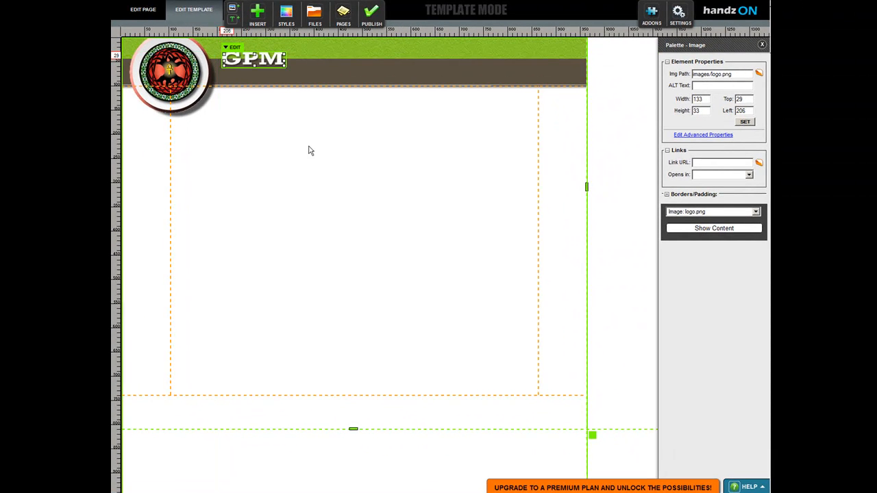
Show the content container again and fit it below the header, widening it to nearly the full template width.
{"action": "left_click", "coordinate": [613, 200]}
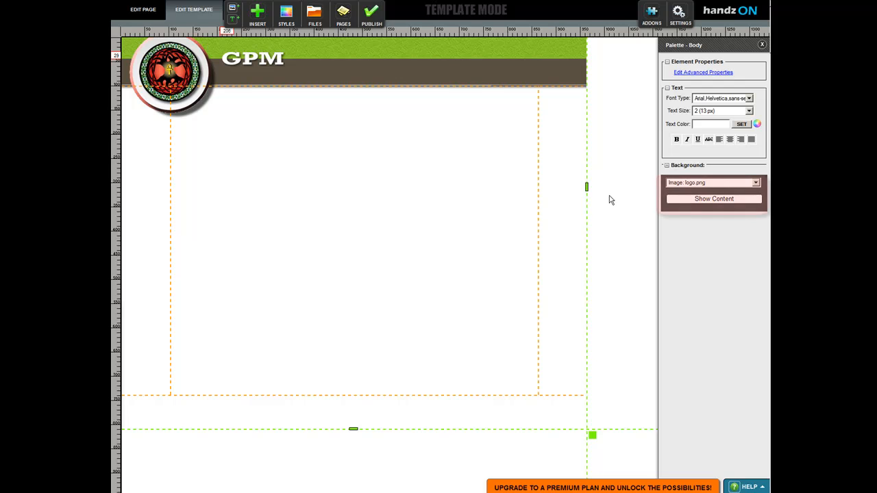
{"action": "left_click", "coordinate": [713, 198]}
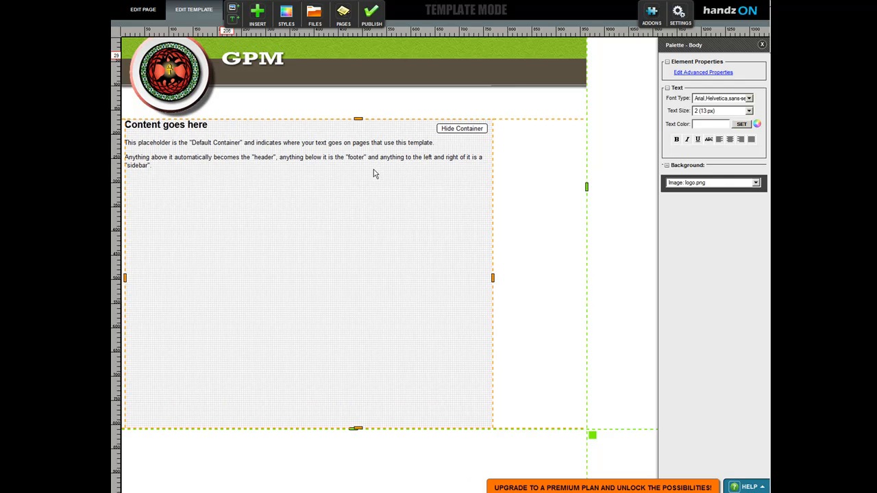
{"action": "left_click_drag", "start_coordinate": [493, 277], "coordinate": [580, 276]}
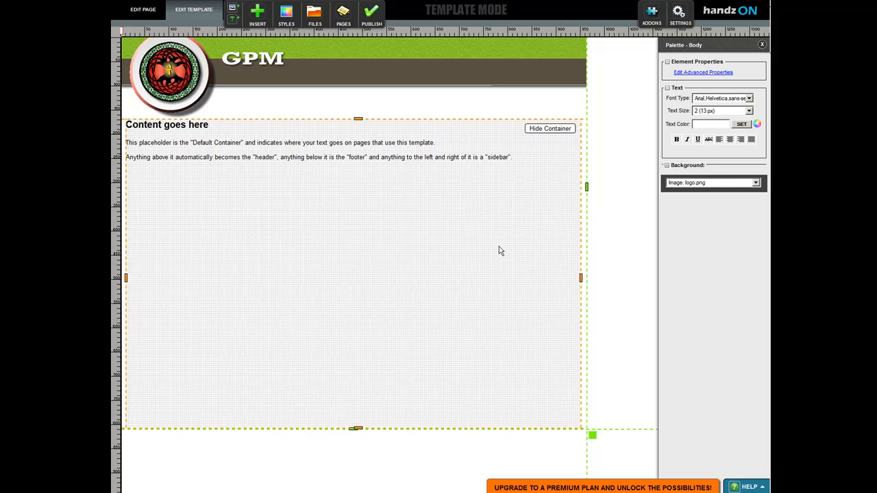
Extend the page's lower boundary down to the bottom of the template image so its footer is included.
{"action": "scroll", "coordinate": [511, 238], "scroll_direction": "down", "scroll_amount": 1}
{"action": "scroll", "coordinate": [511, 238], "scroll_direction": "down", "scroll_amount": 5}
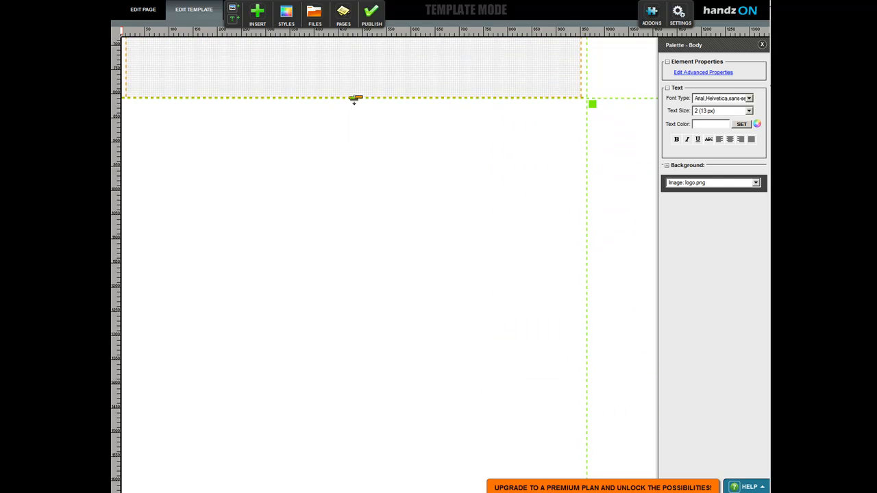
{"action": "mouse_move", "coordinate": [355, 100]}
{"action": "left_mouse_down"}
{"action": "mouse_move", "coordinate": [359, 131]}
{"action": "mouse_move", "coordinate": [357, 90]}
{"action": "mouse_move", "coordinate": [365, 304]}
{"action": "mouse_move", "coordinate": [370, 295]}
{"action": "left_mouse_up"}
Lock the template.jpg background image.
{"action": "left_click", "coordinate": [334, 182]}
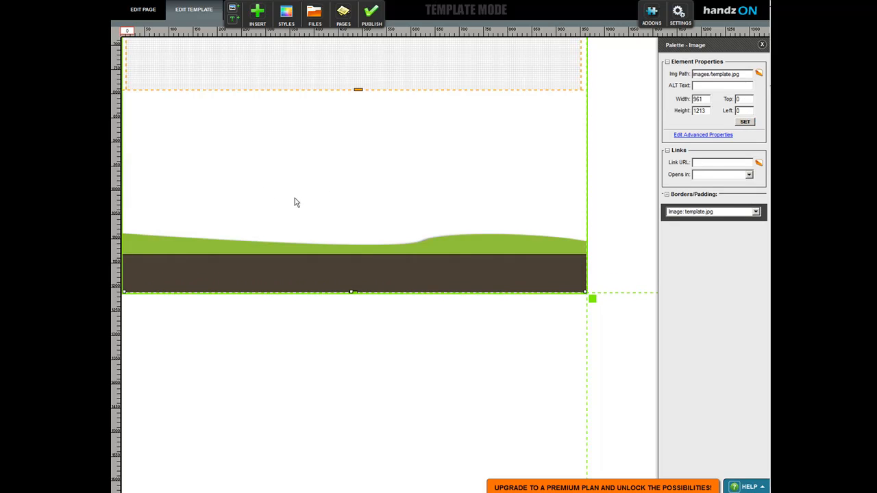
{"action": "scroll", "coordinate": [329, 217], "scroll_direction": "up", "scroll_amount": 7}
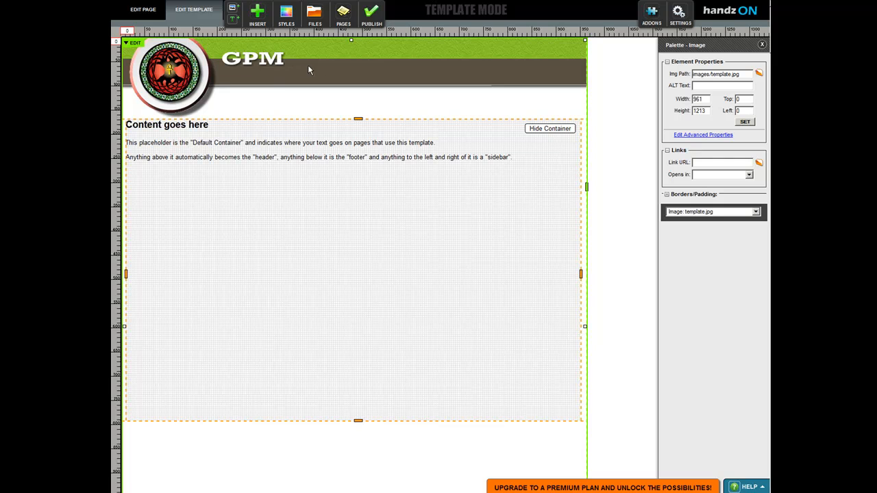
{"action": "left_click", "coordinate": [135, 43]}
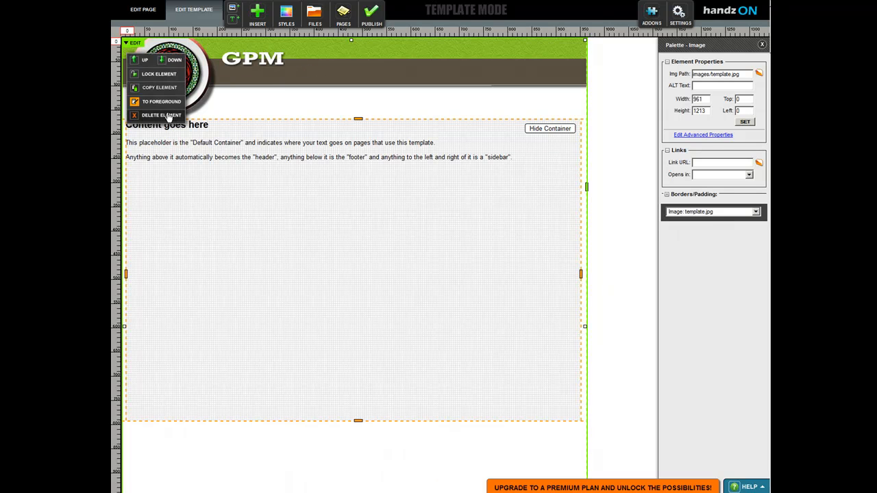
{"action": "left_click", "coordinate": [155, 76]}
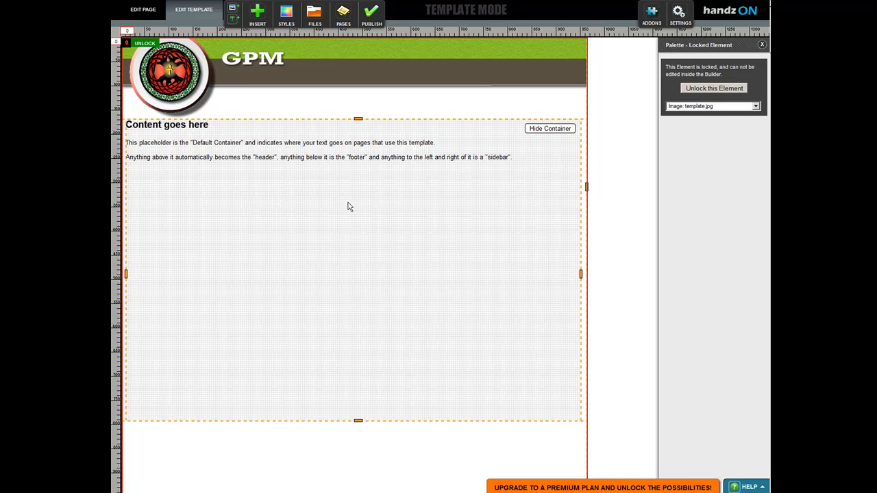
Extend the content container's lower edge down to just above the green footer wave.
{"action": "scroll", "coordinate": [384, 256], "scroll_direction": "down", "scroll_amount": 1}
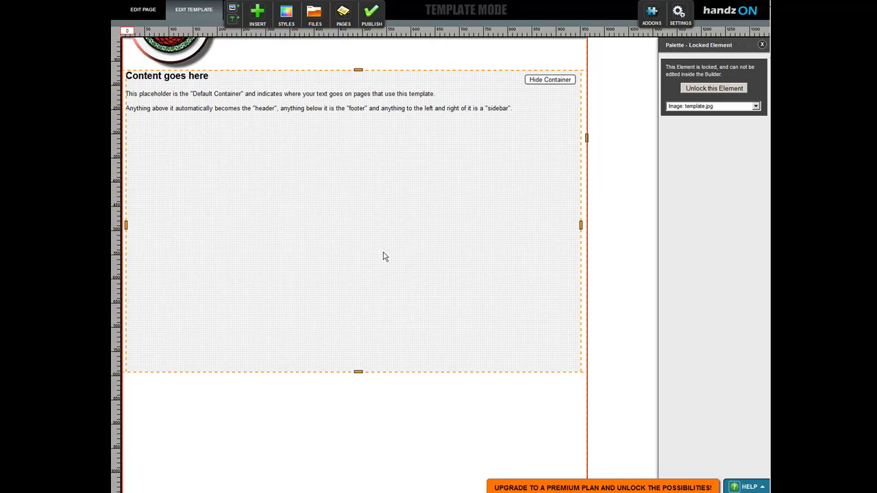
{"action": "scroll", "coordinate": [385, 255], "scroll_direction": "down", "scroll_amount": 3}
{"action": "left_click_drag", "start_coordinate": [360, 205], "coordinate": [381, 377]}
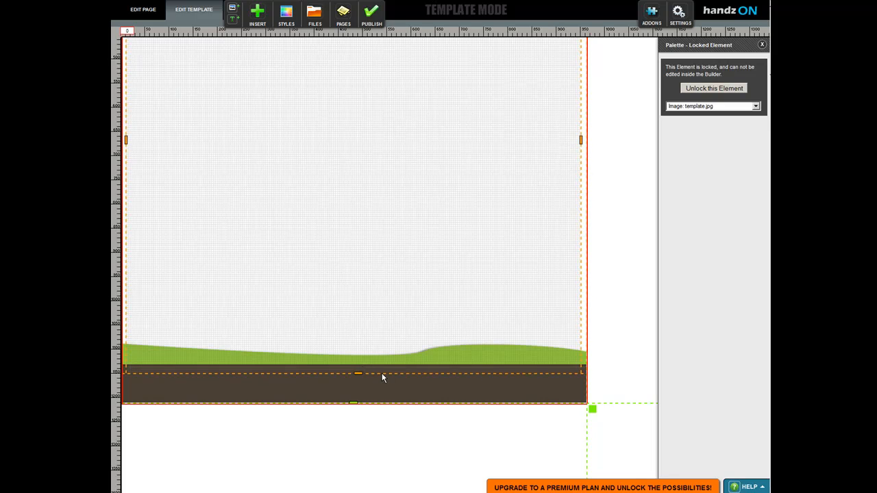
{"action": "left_click_drag", "start_coordinate": [382, 373], "coordinate": [384, 340]}
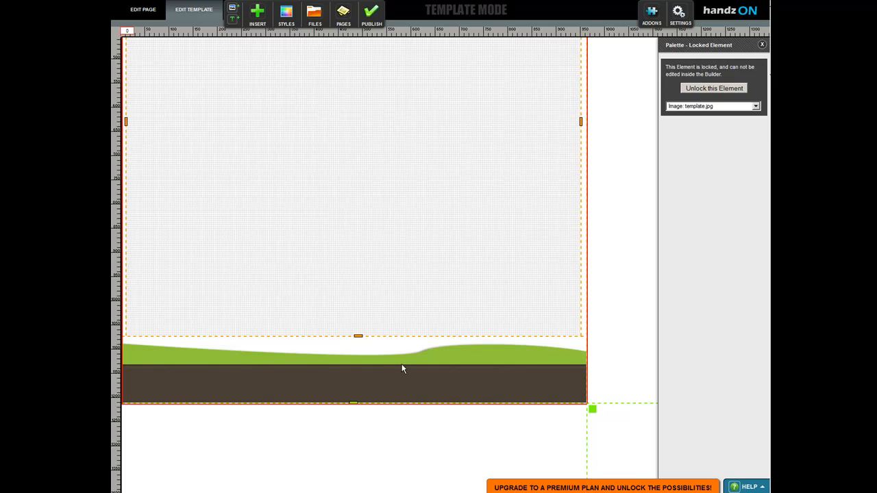
Try the content container's upper edge directly under the brown header bar, and move it back down below the logo.
{"action": "scroll", "coordinate": [402, 363], "scroll_direction": "up", "scroll_amount": 10}
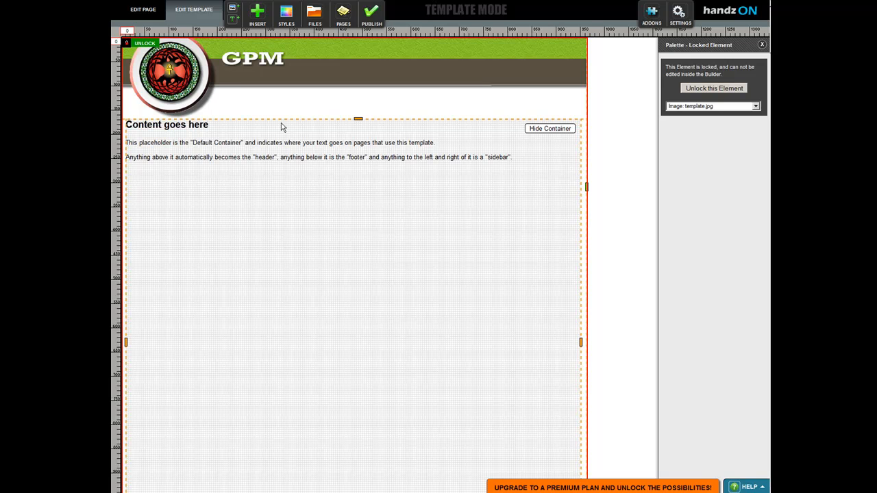
{"action": "left_click_drag", "start_coordinate": [358, 119], "coordinate": [358, 88]}
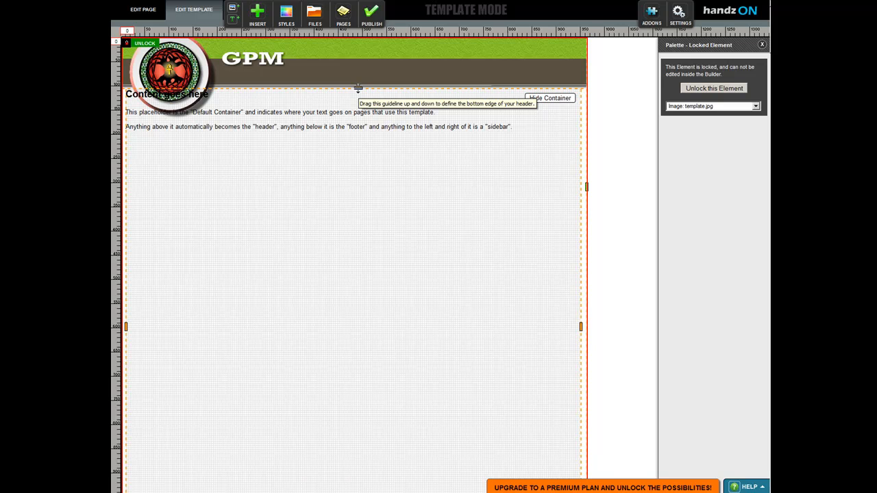
{"action": "left_click_drag", "start_coordinate": [357, 89], "coordinate": [357, 91]}
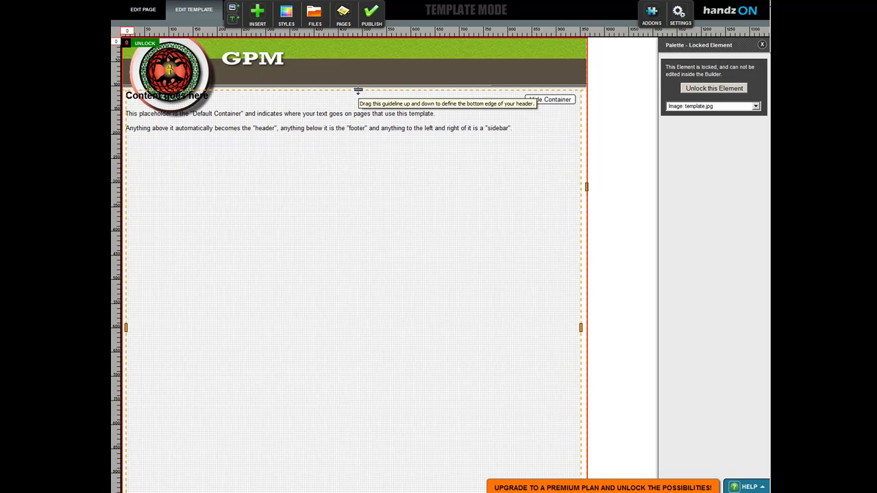
{"action": "left_click_drag", "start_coordinate": [358, 89], "coordinate": [358, 119]}
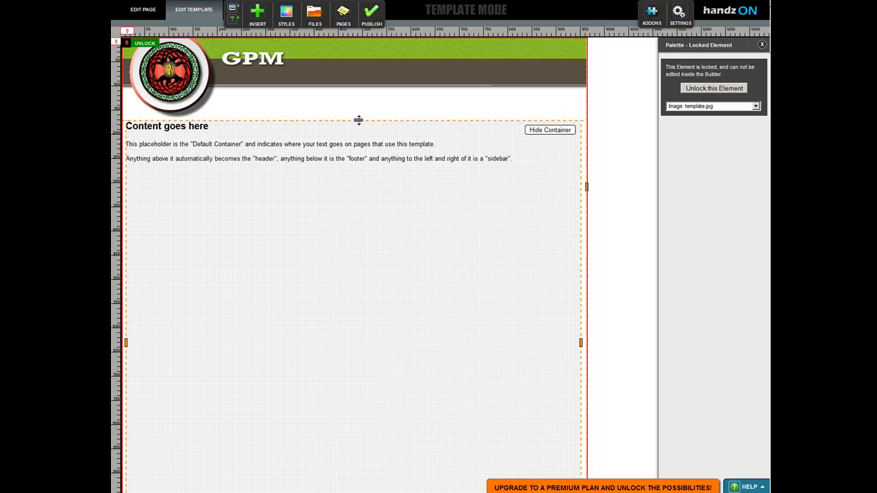
Set the page body's background color to light gray #CCCCCC.
{"action": "left_click", "coordinate": [618, 134]}
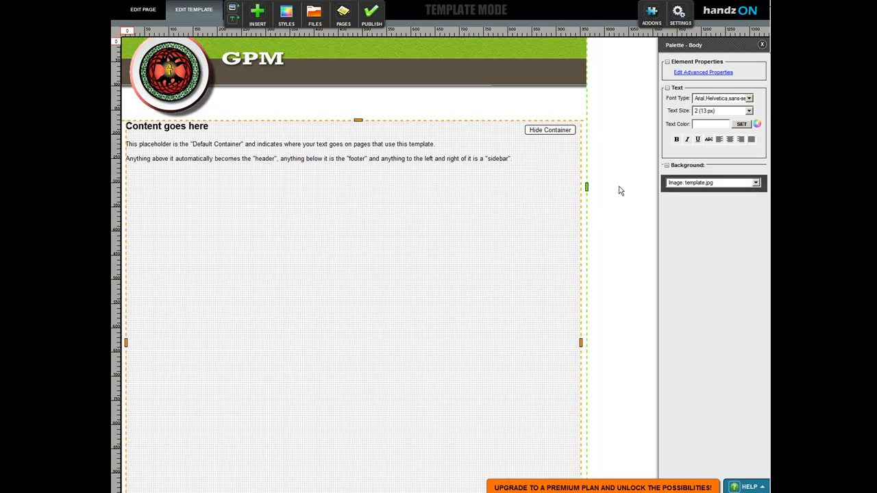
{"action": "left_click", "coordinate": [667, 165]}
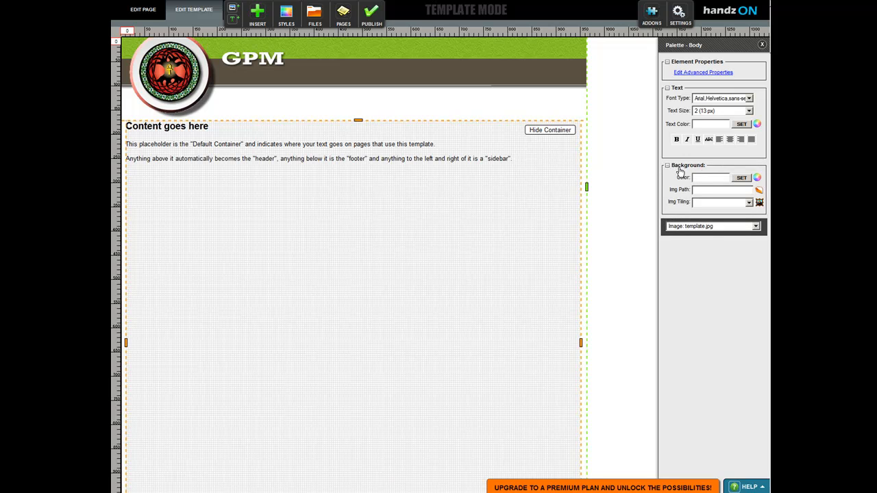
{"action": "left_click", "coordinate": [757, 178]}
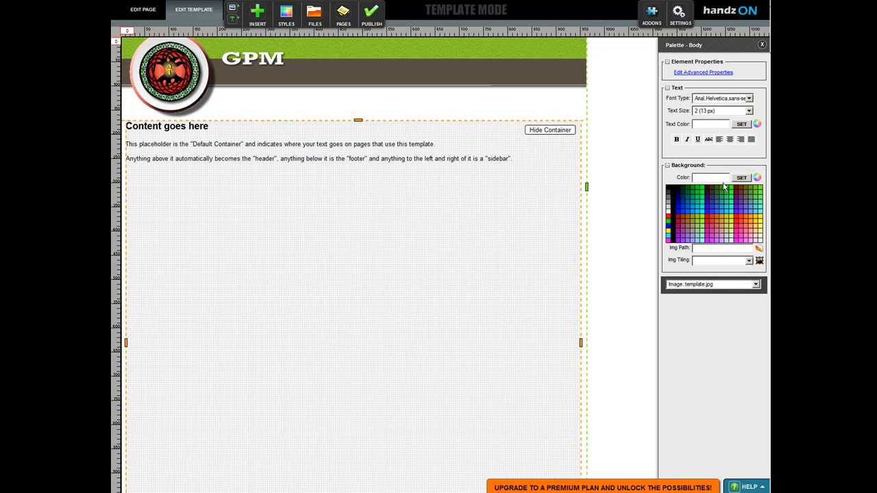
{"action": "left_click", "coordinate": [669, 210]}
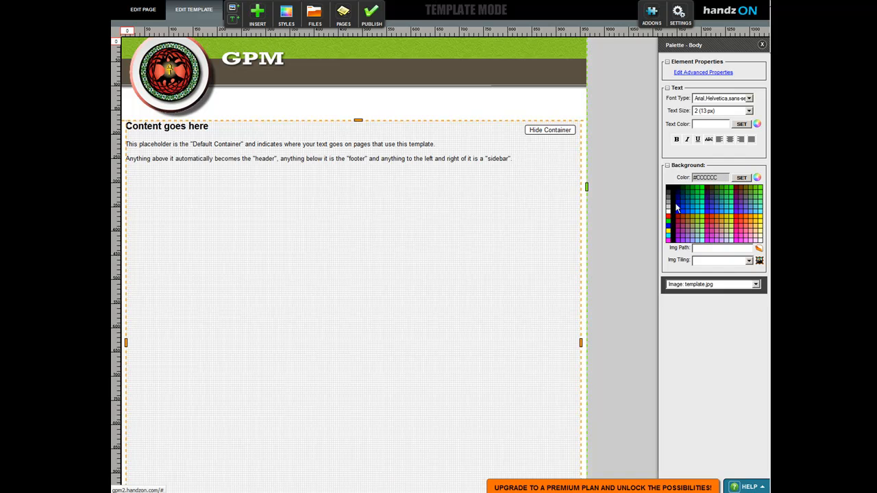
{"action": "left_click", "coordinate": [669, 205]}
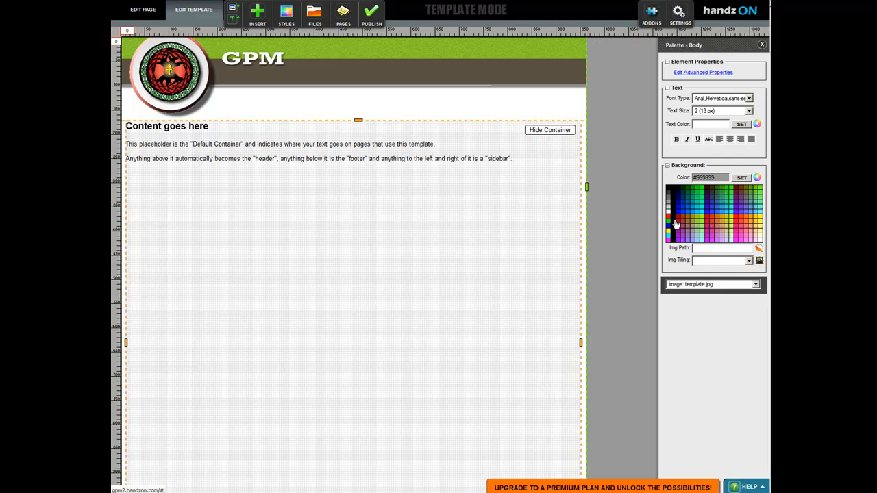
{"action": "left_click", "coordinate": [668, 209]}
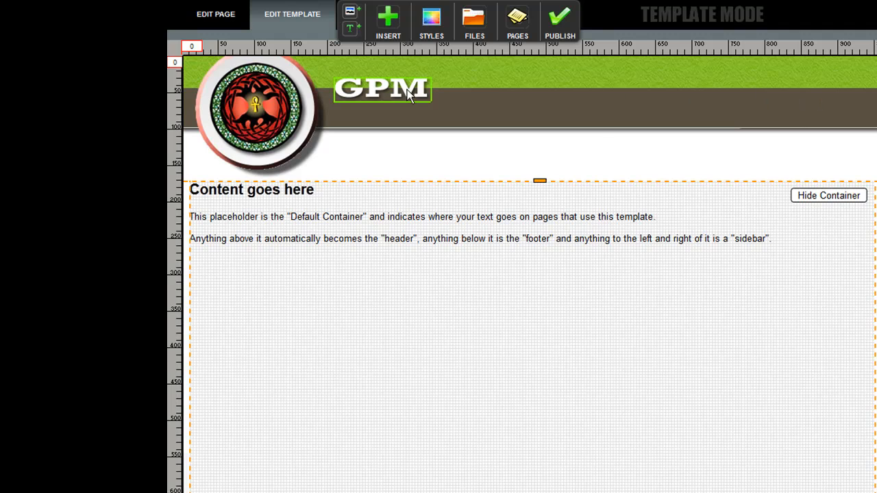
Insert a horizontal pages menu and place it in the brown header bar, about 489 px from the page's left edge.
{"action": "left_click", "coordinate": [391, 26]}
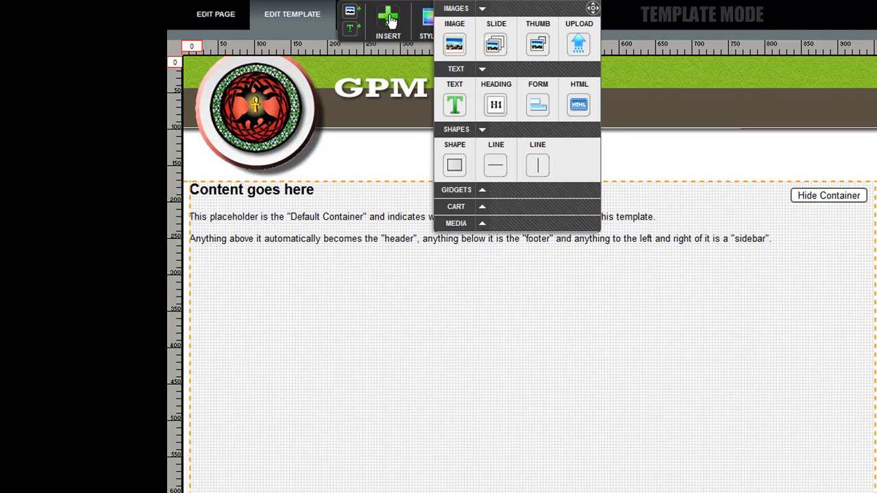
{"action": "left_click", "coordinate": [463, 191]}
{"action": "left_click", "coordinate": [455, 228]}
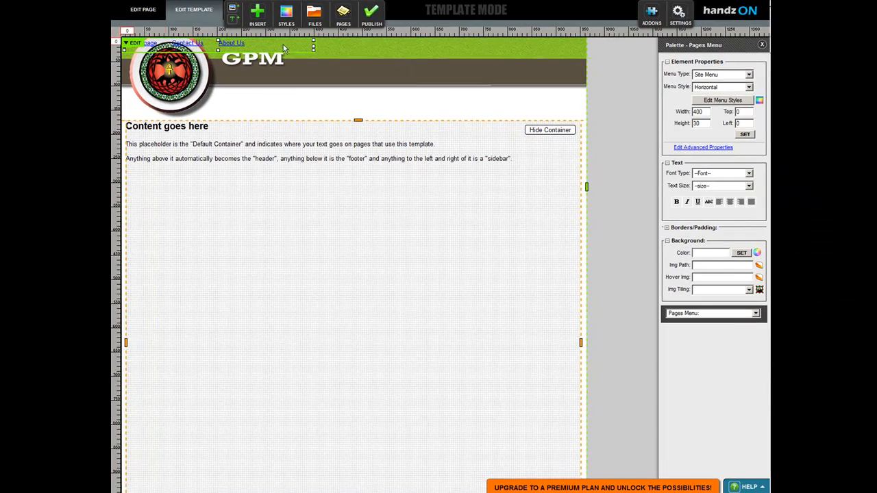
{"action": "left_click_drag", "start_coordinate": [285, 48], "coordinate": [502, 87]}
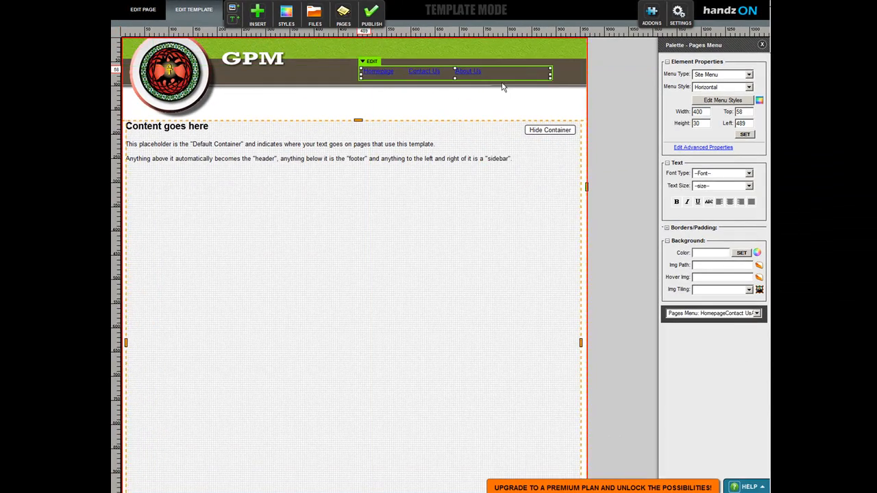
Right-align the pages menu and shift it toward the header's right edge, extending its left side to about 349 px.
{"action": "left_click", "coordinate": [741, 204]}
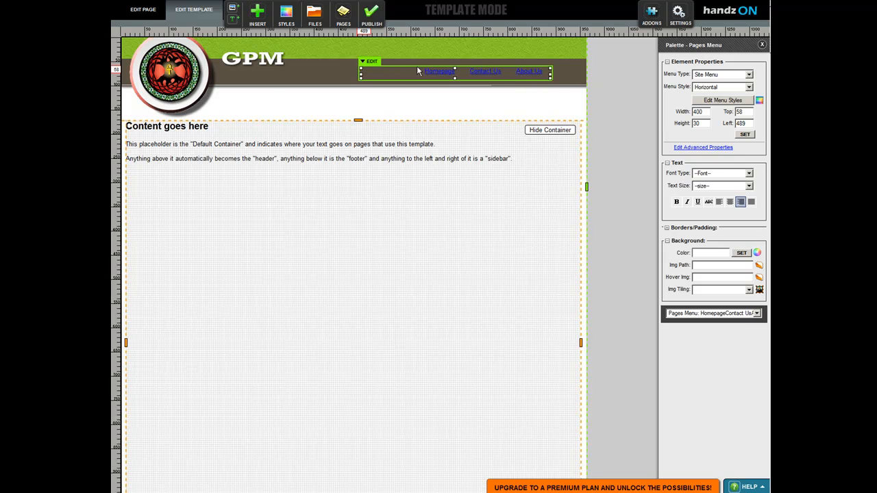
{"action": "left_click_drag", "start_coordinate": [525, 77], "coordinate": [543, 77]}
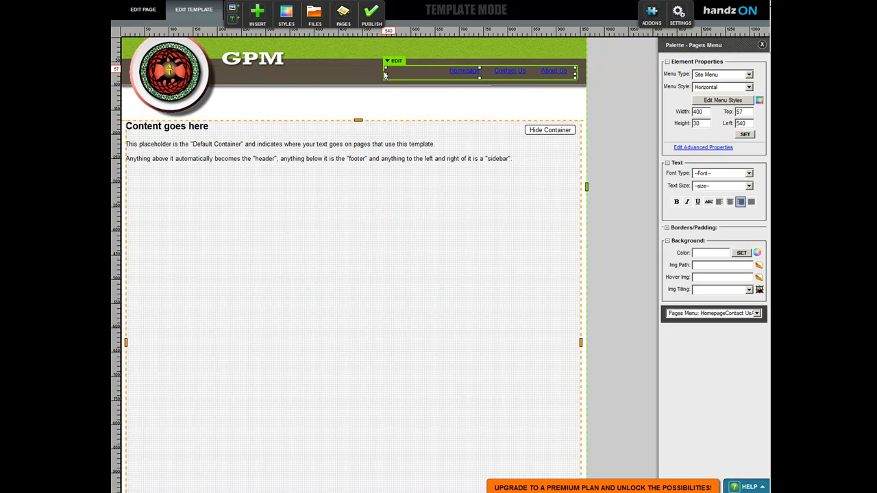
{"action": "left_click_drag", "start_coordinate": [386, 75], "coordinate": [293, 64]}
{"action": "left_click", "coordinate": [620, 98]}
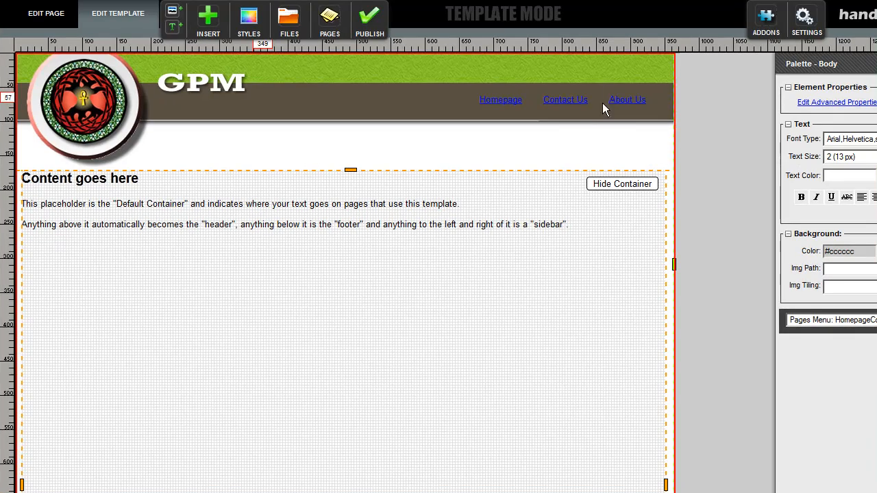
Publish the template.
{"action": "left_click", "coordinate": [369, 21]}
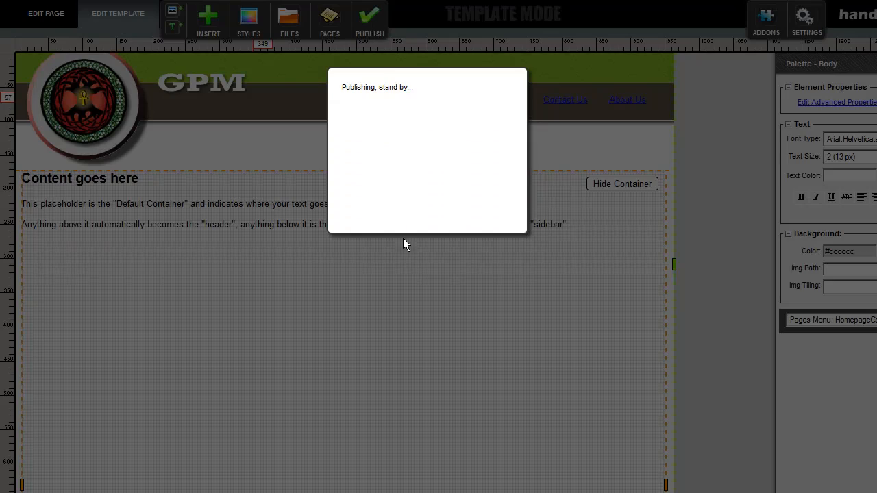
{"action": "left_click", "coordinate": [422, 108]}
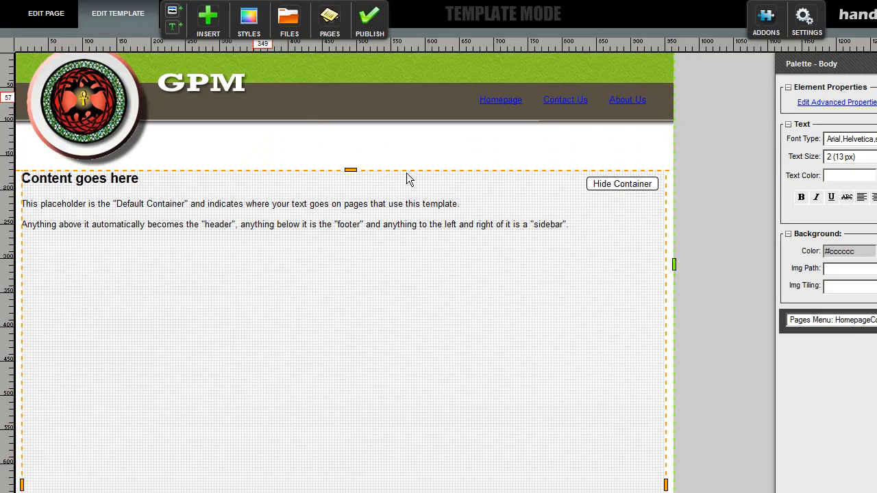
Open the template styles and try Georgia at size 5 (24 px) for the base text.
{"action": "left_click", "coordinate": [250, 27]}
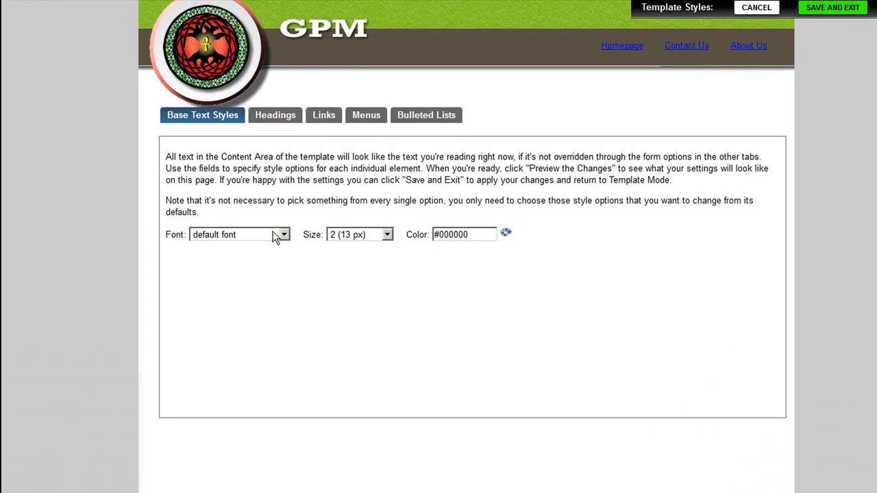
{"action": "left_click", "coordinate": [298, 166]}
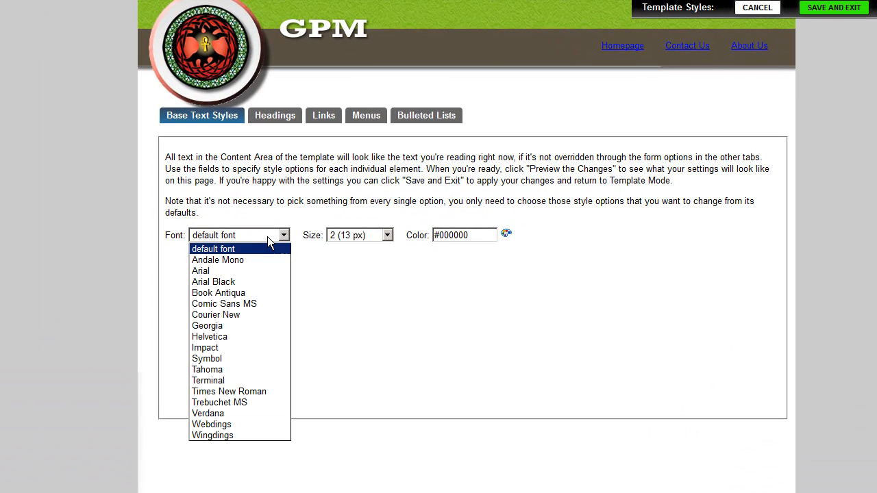
{"action": "left_click", "coordinate": [274, 326]}
{"action": "left_click", "coordinate": [365, 234]}
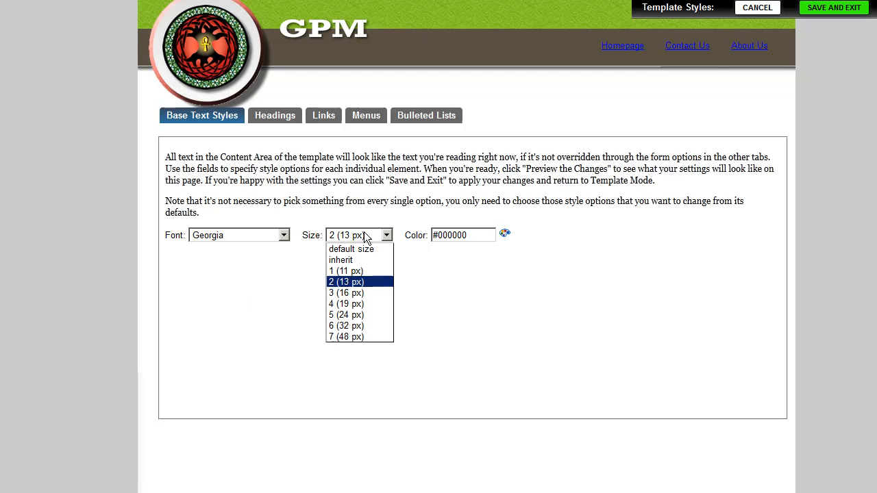
{"action": "left_click", "coordinate": [348, 315]}
Set the base text to Arial, size 2 (13 px), with the black color #000000.
{"action": "left_click", "coordinate": [270, 369]}
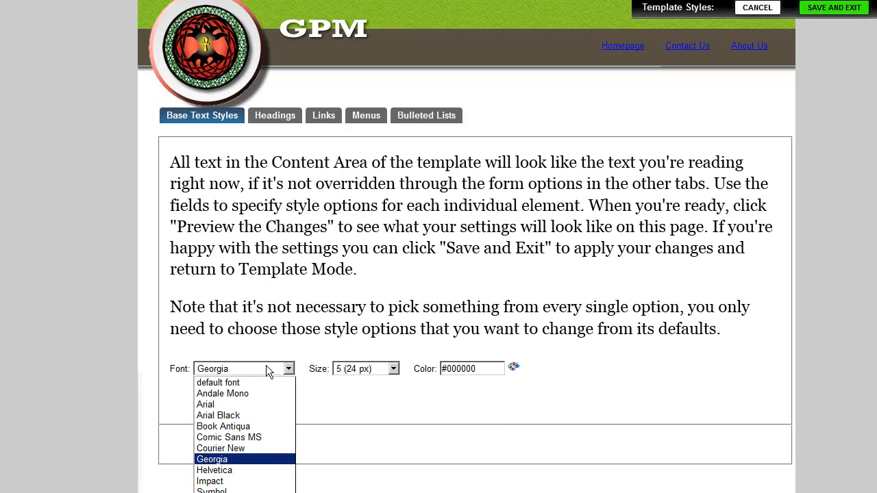
{"action": "left_click", "coordinate": [251, 407]}
{"action": "left_click", "coordinate": [379, 366]}
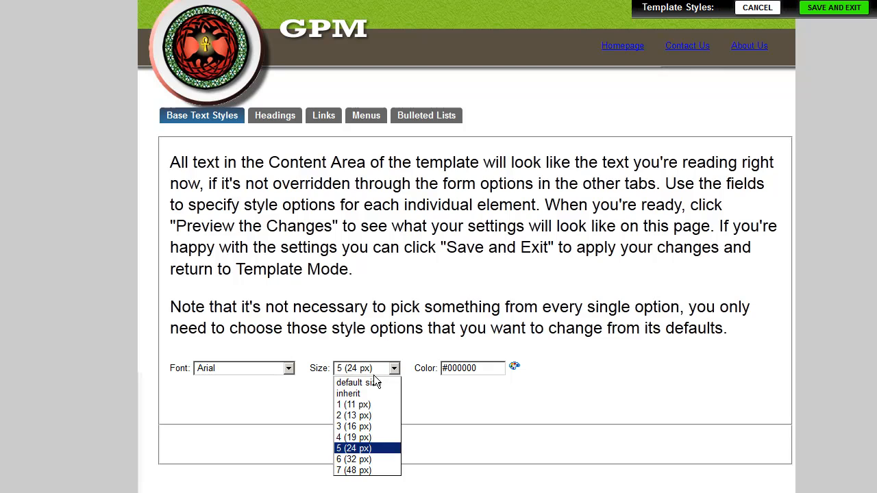
{"action": "left_click", "coordinate": [368, 416]}
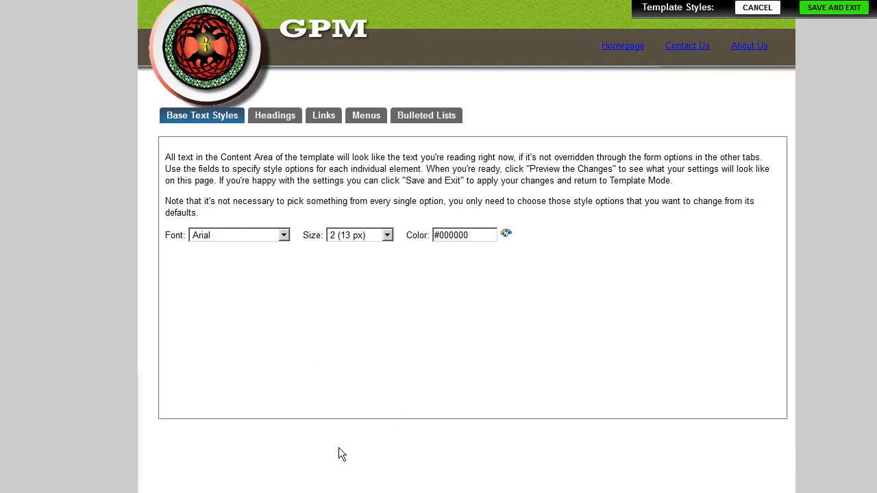
{"action": "left_click", "coordinate": [505, 235]}
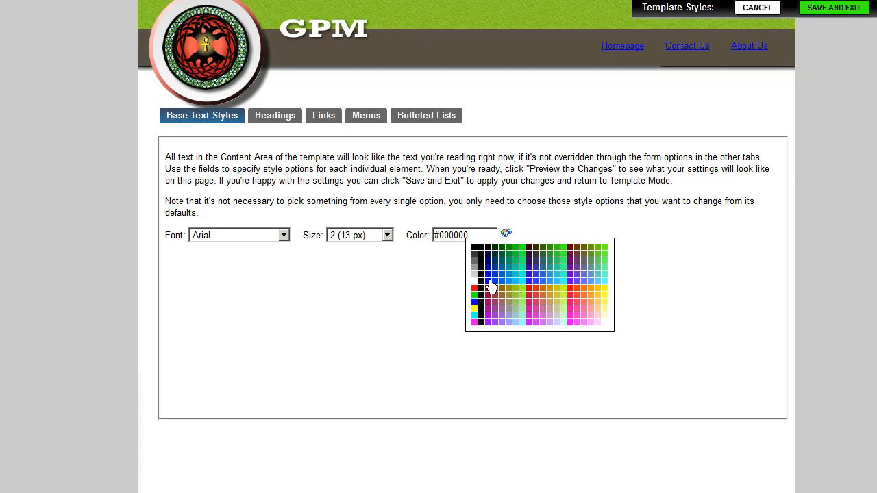
{"action": "left_click", "coordinate": [475, 251]}
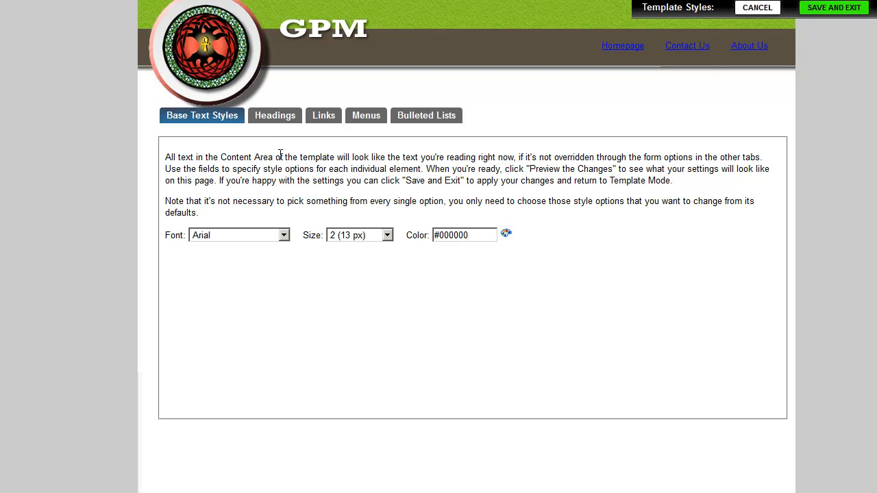
Set the color of the Heading 1 and Heading 2 styles to orange #CC6600.
{"action": "left_click", "coordinate": [269, 120]}
{"action": "triple_click", "coordinate": [189, 167]}
{"action": "left_click", "coordinate": [353, 224]}
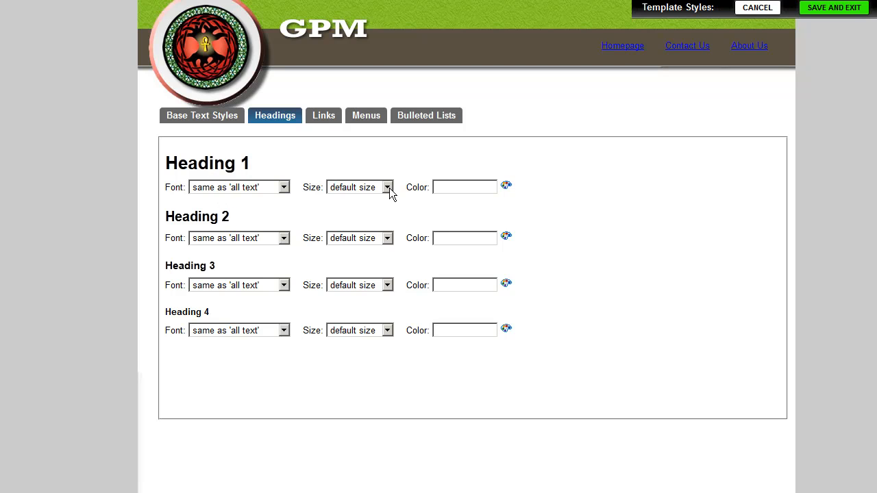
{"action": "left_click", "coordinate": [506, 185]}
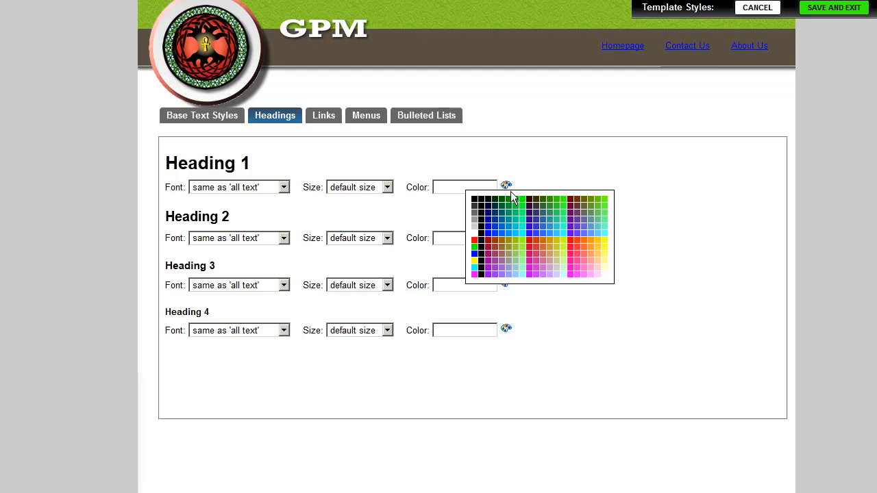
{"action": "left_click", "coordinate": [544, 246]}
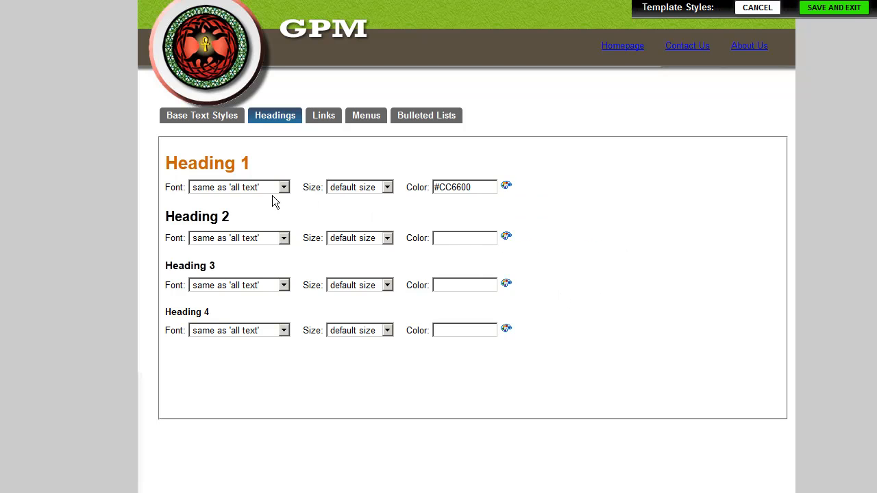
{"action": "left_click", "coordinate": [505, 235]}
{"action": "left_click", "coordinate": [544, 297]}
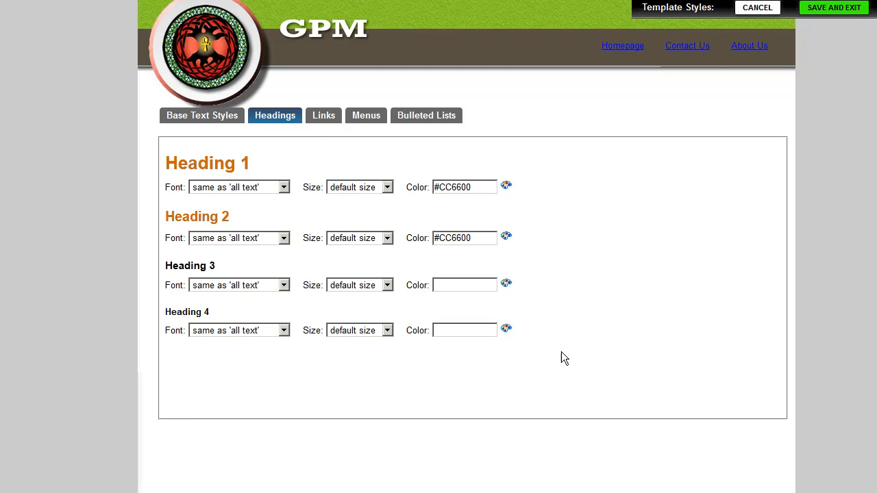
Set the normal link style to no underline with the color #CC6600.
{"action": "left_click", "coordinate": [326, 119]}
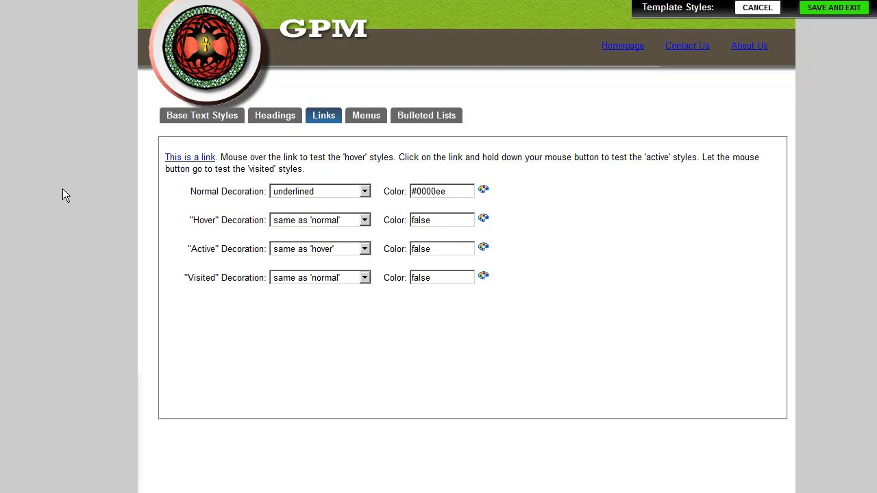
{"action": "left_click", "coordinate": [315, 192]}
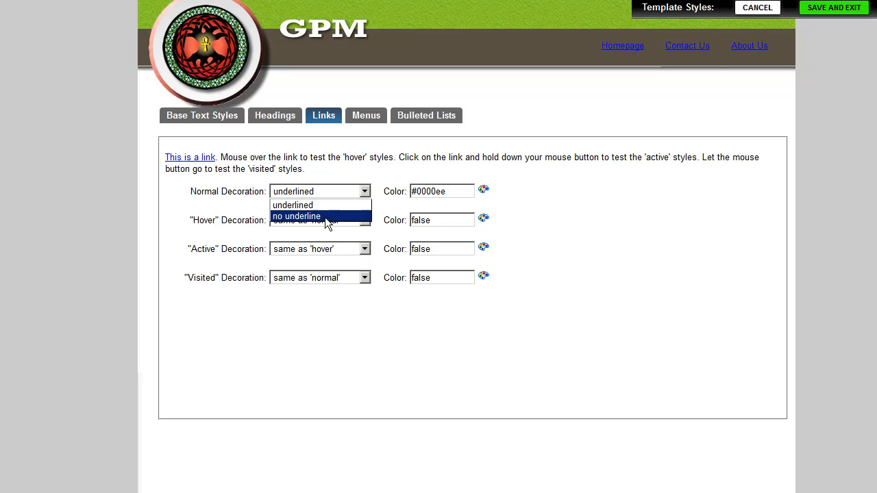
{"action": "left_click", "coordinate": [325, 217]}
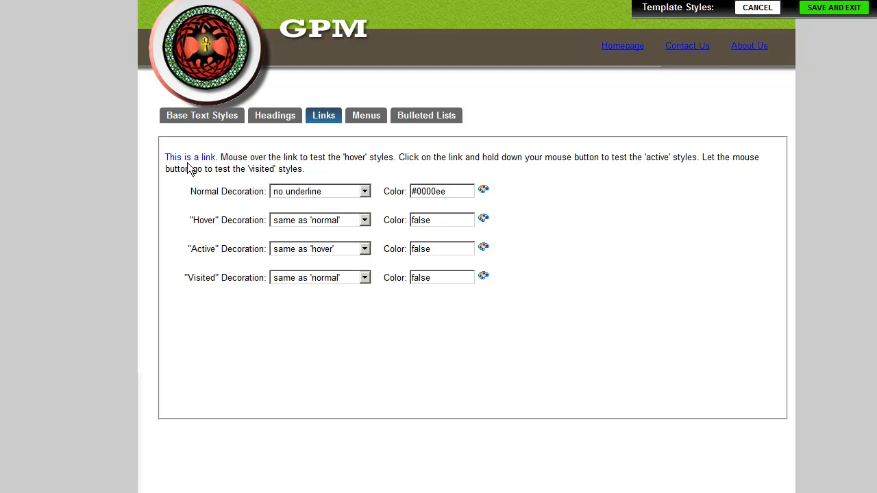
{"action": "left_click", "coordinate": [484, 189]}
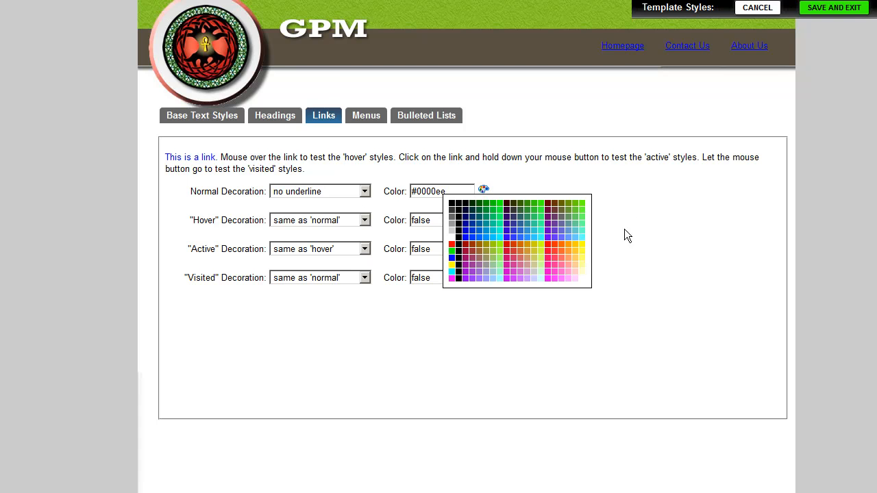
{"action": "left_click", "coordinate": [521, 248]}
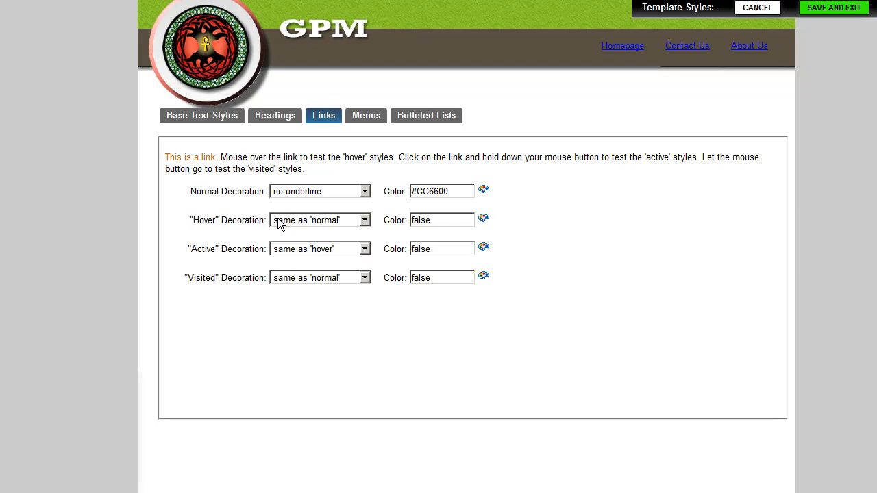
Set the hover color of the links to green #006600.
{"action": "left_click", "coordinate": [484, 220]}
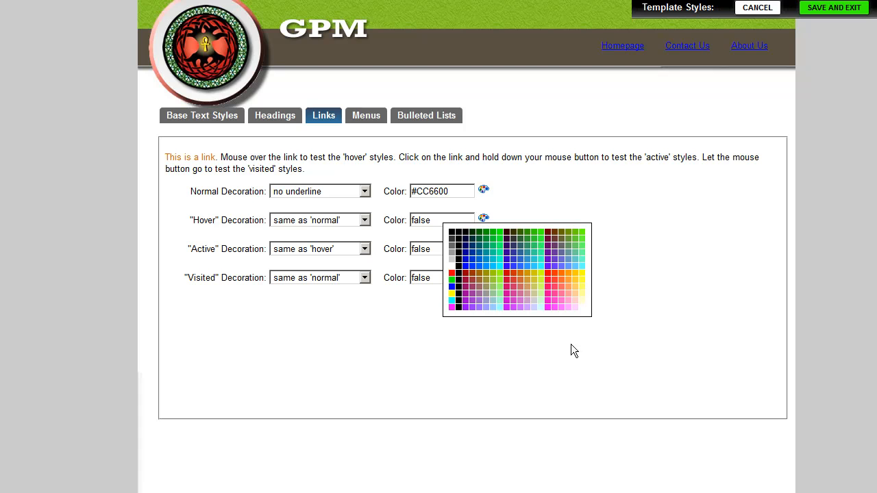
{"action": "left_click", "coordinate": [479, 238]}
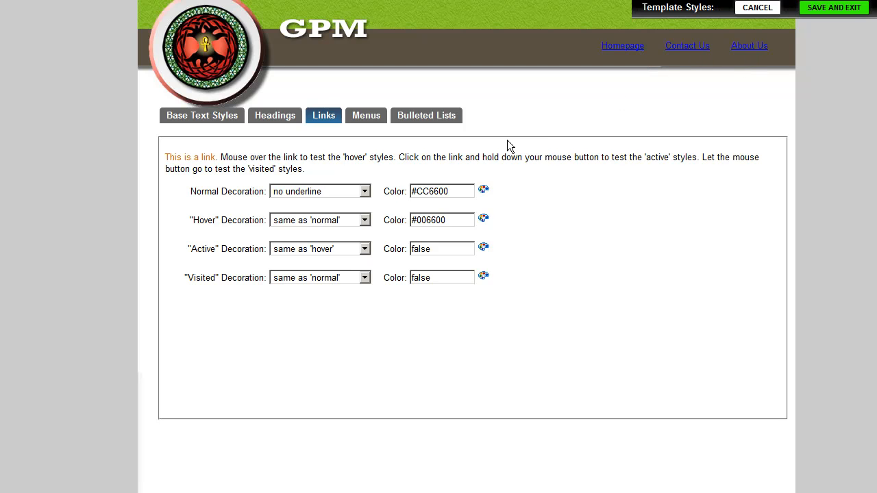
Set the menu text color to white #FFFFFF and the menu background to dark gray #333333.
{"action": "left_click", "coordinate": [370, 116]}
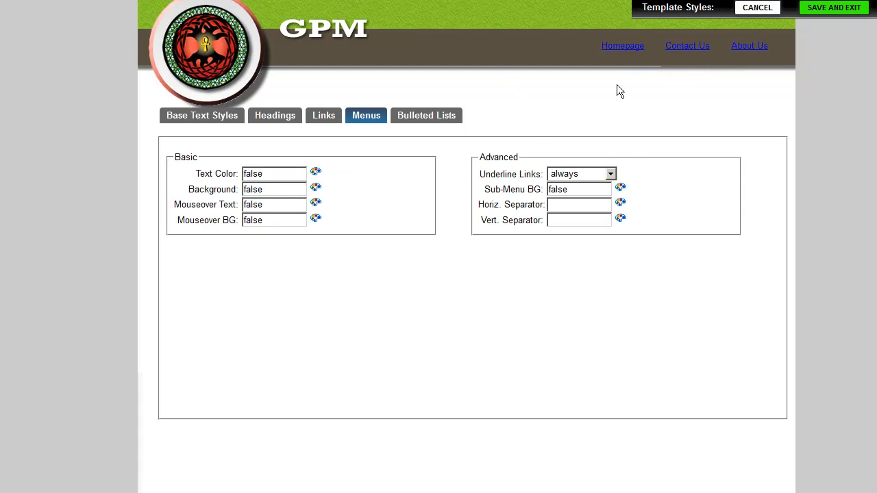
{"action": "left_click", "coordinate": [318, 170]}
{"action": "left_click", "coordinate": [390, 219]}
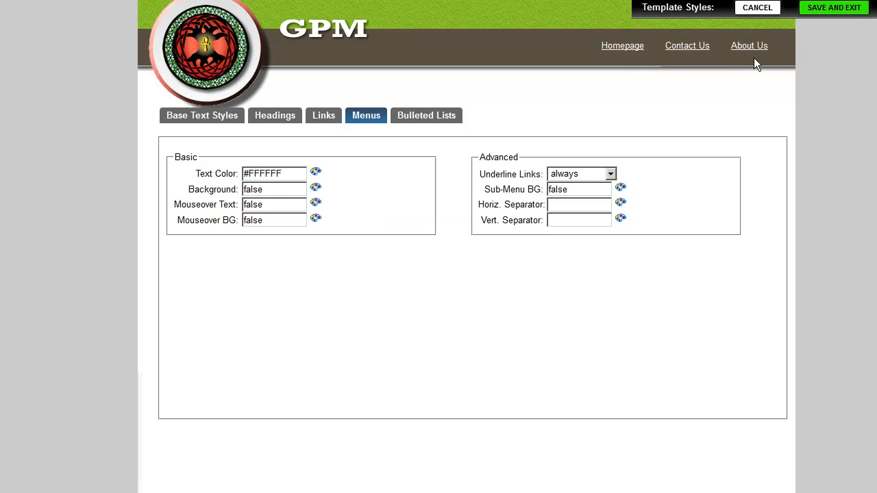
{"action": "left_click", "coordinate": [316, 187]}
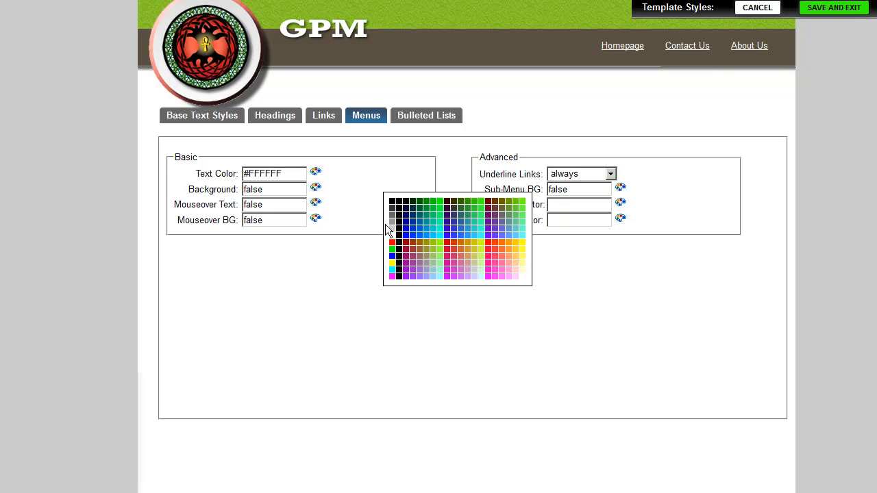
{"action": "left_click", "coordinate": [391, 209]}
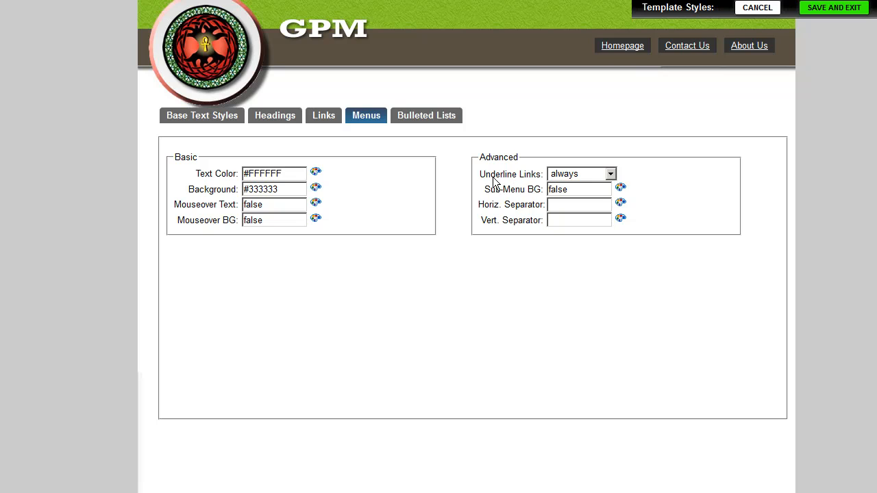
Set the menu links to never be underlined and give the horizontal separator the color #FFFFFF.
{"action": "left_click", "coordinate": [582, 174]}
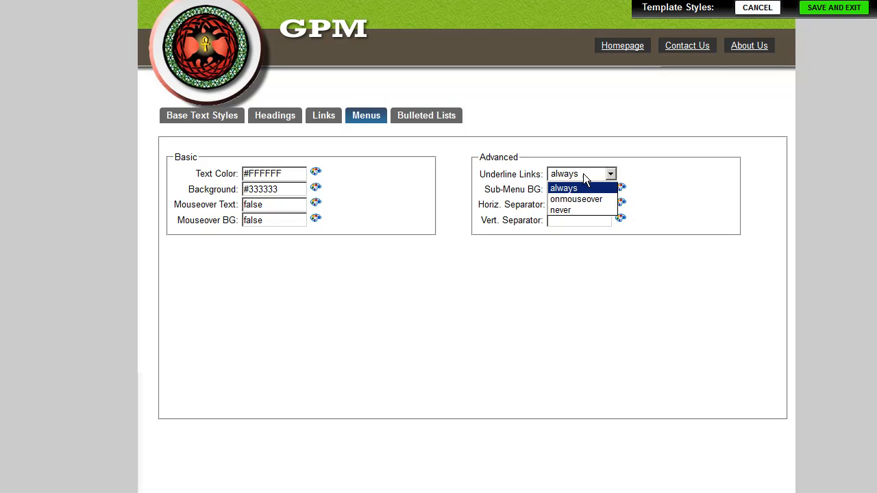
{"action": "left_click", "coordinate": [575, 211]}
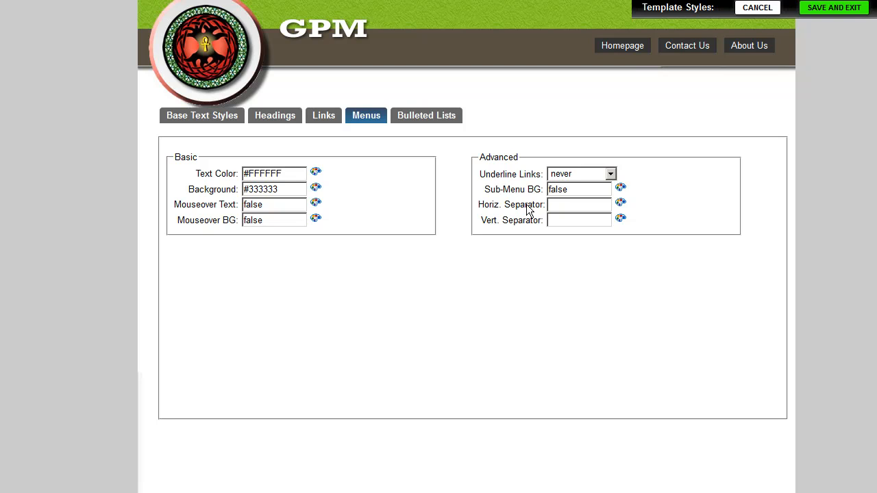
{"action": "left_click", "coordinate": [620, 204]}
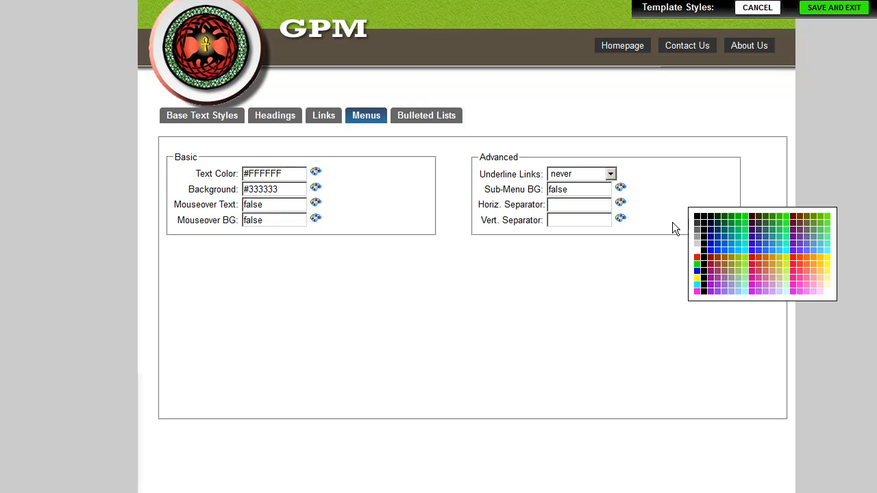
{"action": "left_click", "coordinate": [697, 251]}
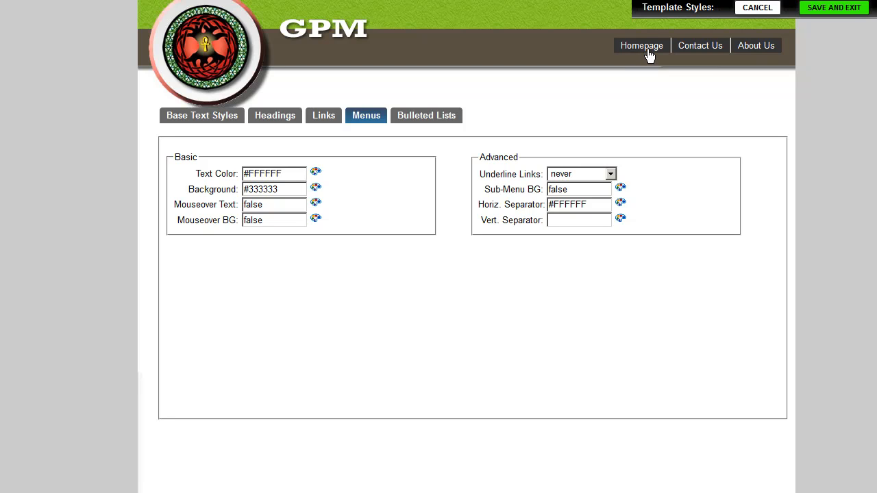
Set the menu's mouseover text color to #000000 and its mouseover background to #FFFFFF.
{"action": "left_click", "coordinate": [315, 203]}
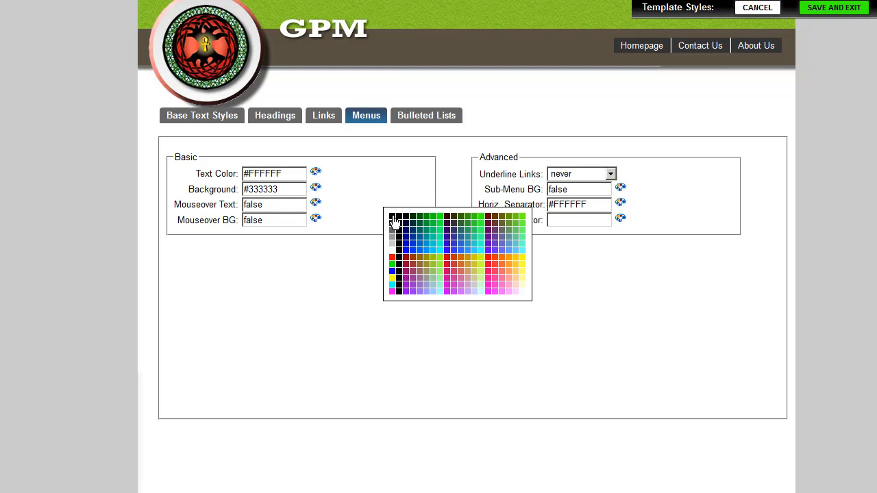
{"action": "left_click", "coordinate": [394, 217]}
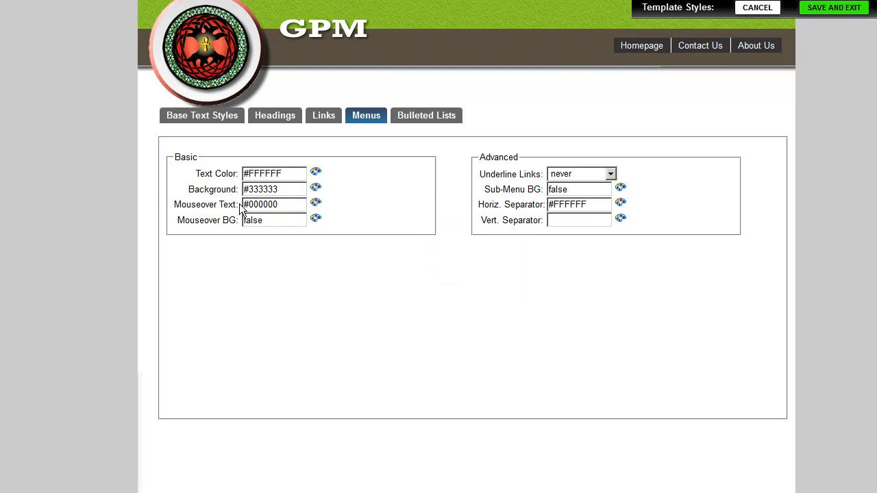
{"action": "left_click", "coordinate": [315, 219]}
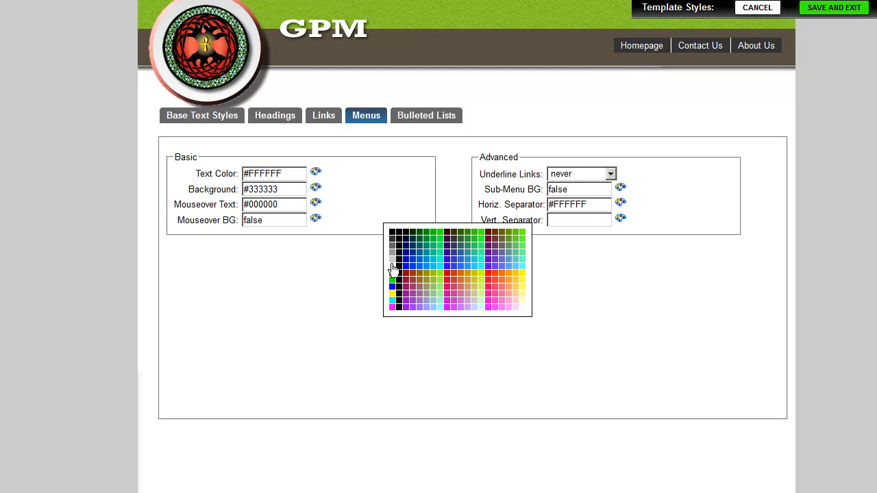
{"action": "left_click", "coordinate": [393, 266]}
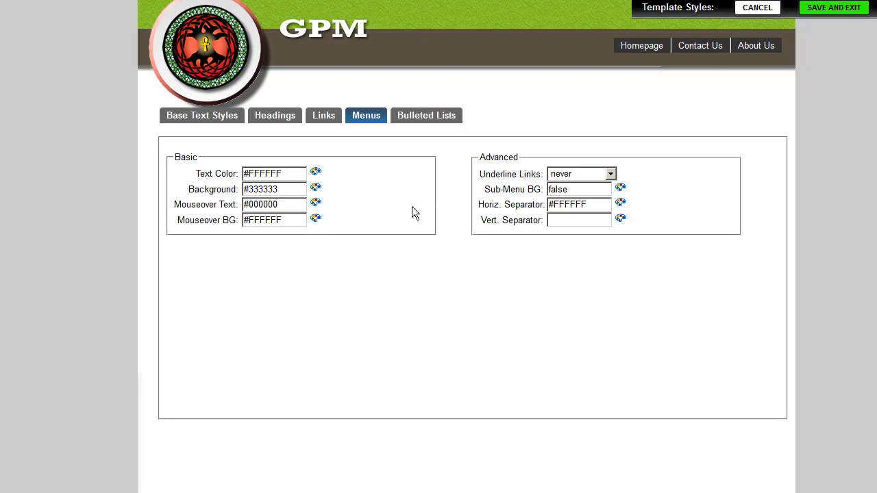
Check the bulleted list styles, and save and exit the template styles.
{"action": "left_click", "coordinate": [427, 121]}
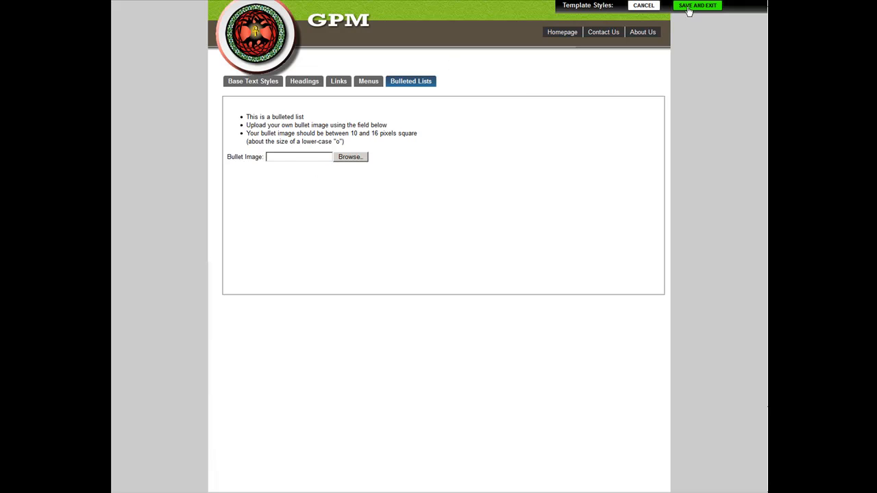
{"action": "left_click", "coordinate": [697, 6]}
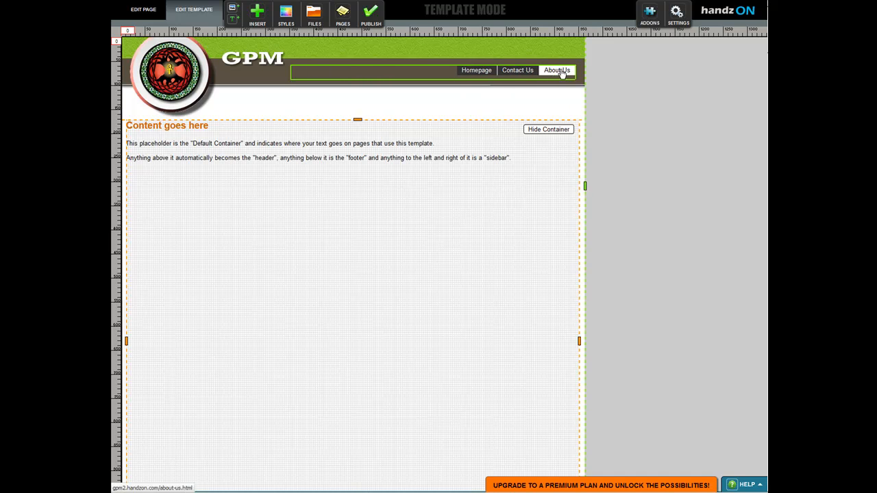
{"action": "left_click", "coordinate": [638, 198]}
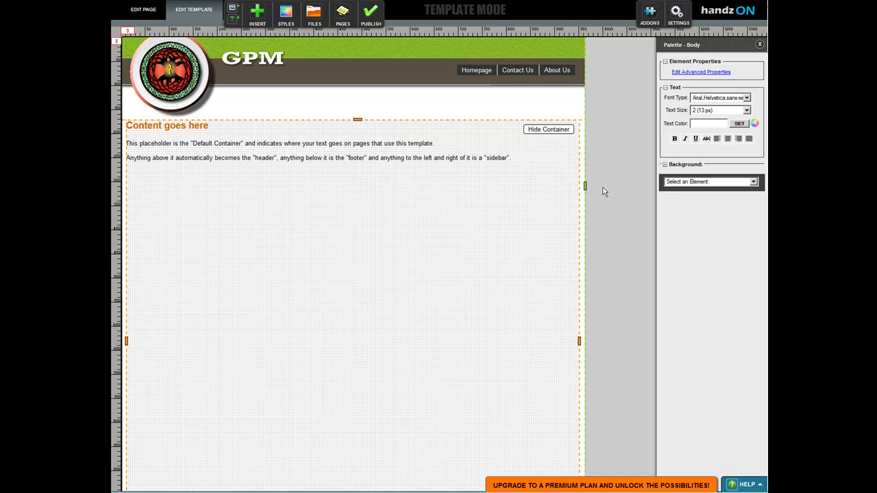
Copy the pages menu in the header and place the duplicate in the brown footer bar.
{"action": "scroll", "coordinate": [609, 196], "scroll_direction": "down", "scroll_amount": 10}
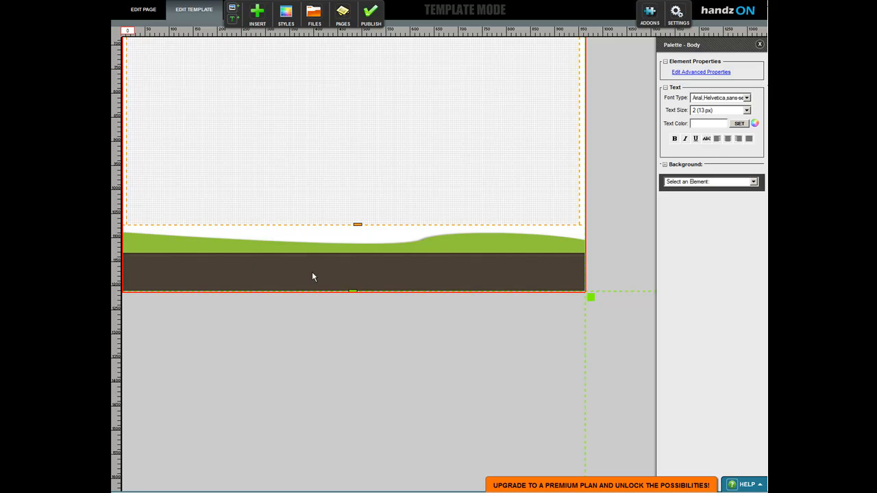
{"action": "scroll", "coordinate": [601, 186], "scroll_direction": "up", "scroll_amount": 10}
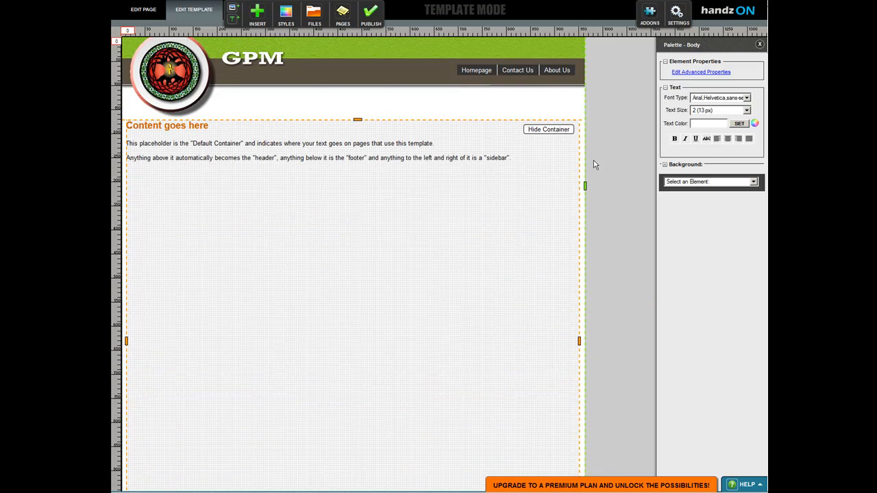
{"action": "left_click", "coordinate": [525, 75]}
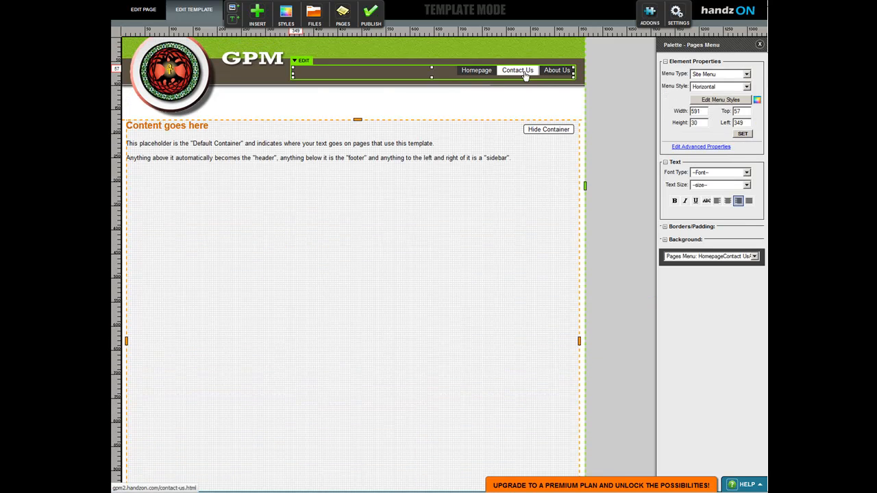
{"action": "left_click", "coordinate": [303, 60]}
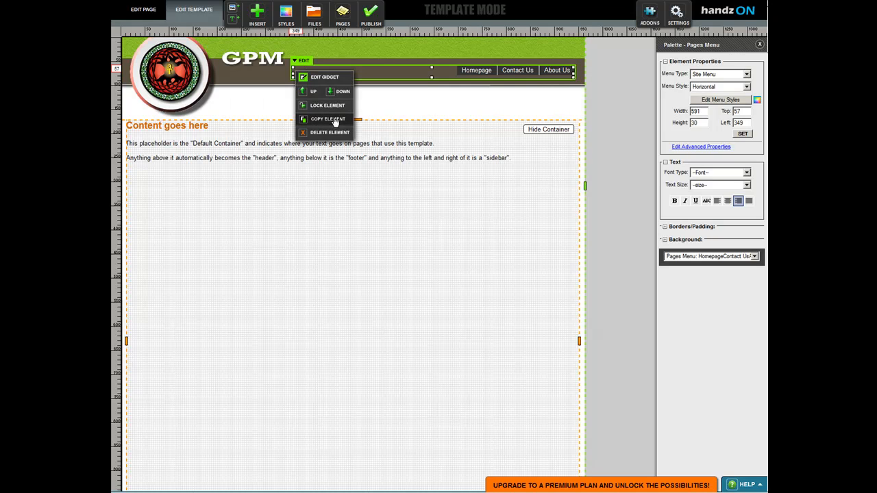
{"action": "left_click", "coordinate": [335, 120]}
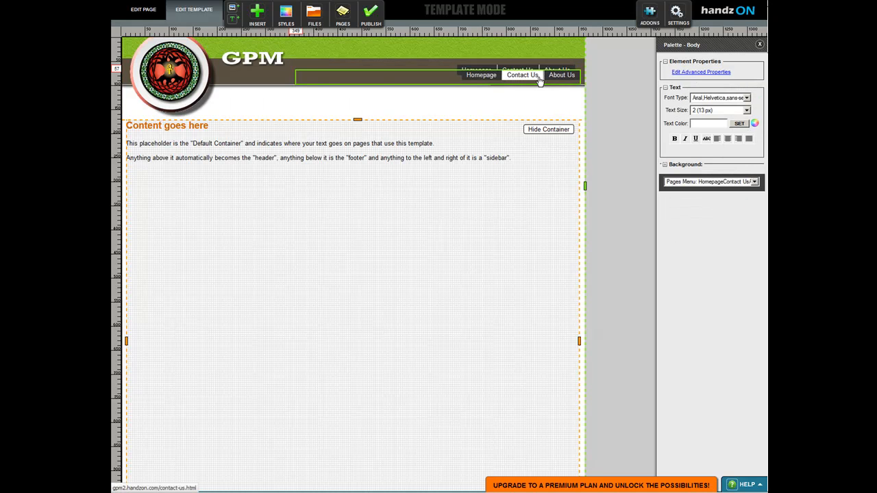
{"action": "left_click_drag", "start_coordinate": [542, 79], "coordinate": [597, 355]}
{"action": "scroll", "coordinate": [609, 233], "scroll_direction": "down", "scroll_amount": 7}
{"action": "scroll", "coordinate": [614, 201], "scroll_direction": "up", "scroll_amount": 2}
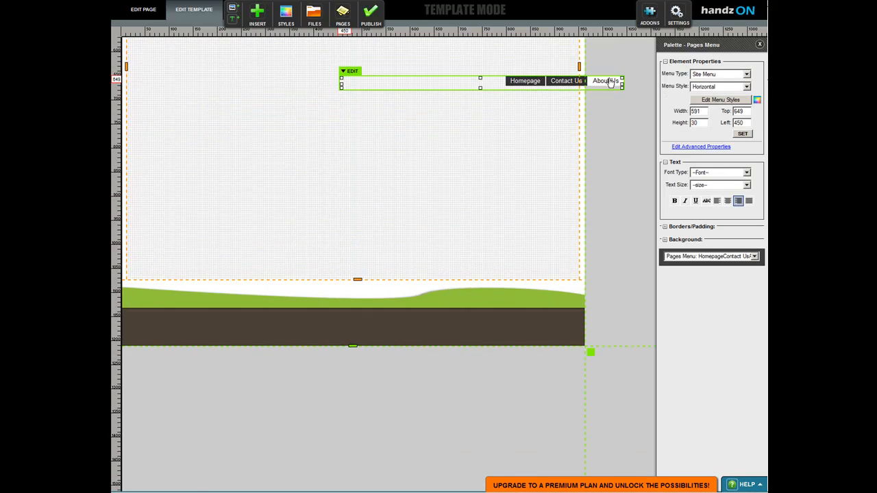
{"action": "left_click_drag", "start_coordinate": [607, 96], "coordinate": [514, 342]}
Left-align the footer menu, and reposition and resize it to left 18, about 660 wide and 24 high.
{"action": "left_click", "coordinate": [717, 201]}
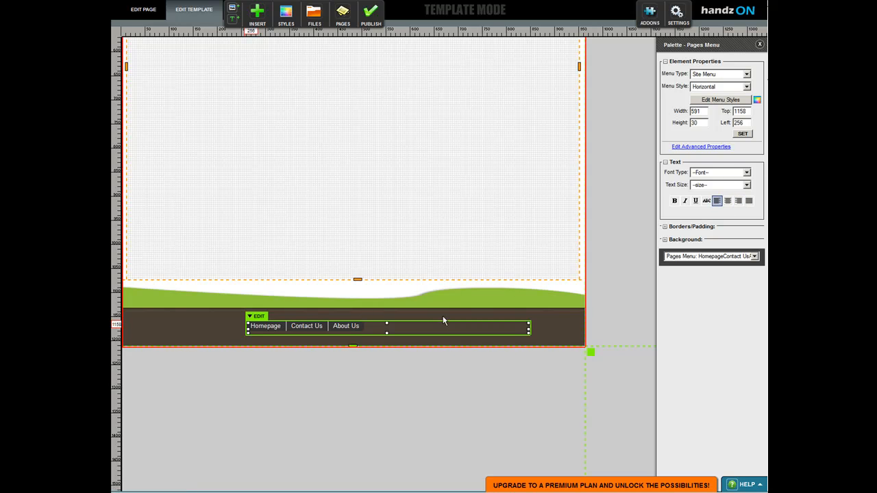
{"action": "left_click_drag", "start_coordinate": [350, 331], "coordinate": [235, 332]}
{"action": "left_click_drag", "start_coordinate": [414, 333], "coordinate": [448, 331]}
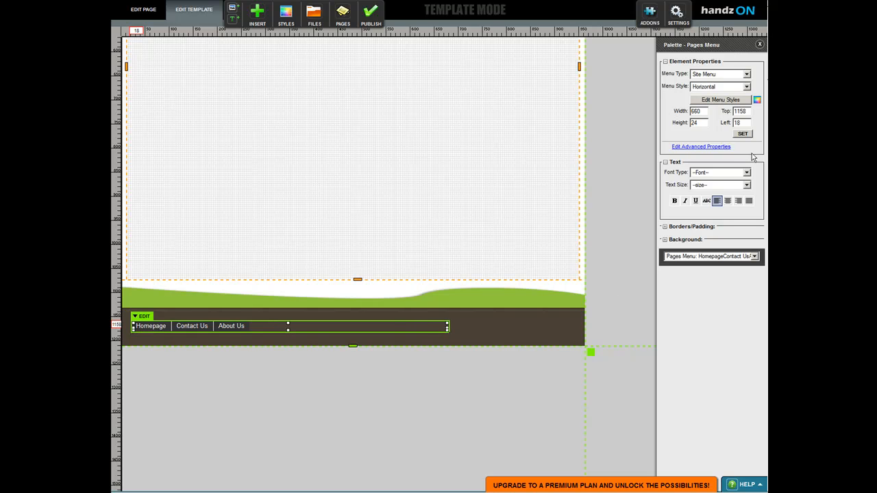
Set the footer menu's text size to 1 (11 px) and deselect the menu.
{"action": "left_click", "coordinate": [719, 185]}
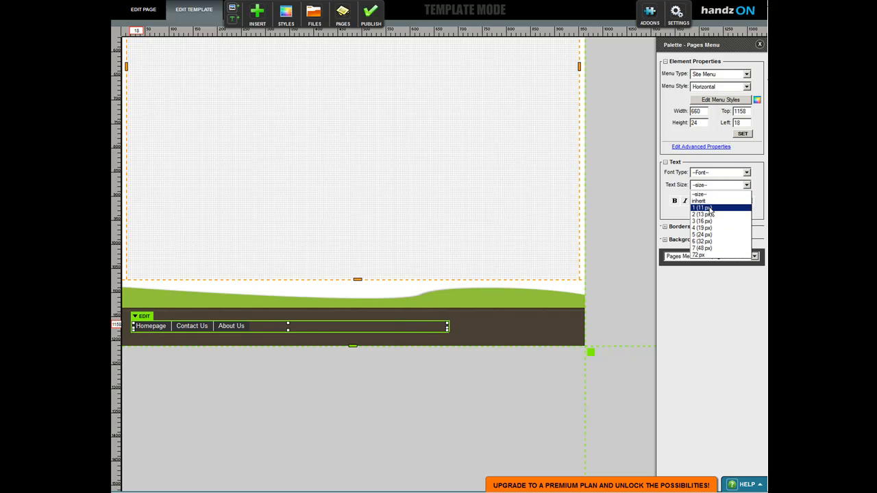
{"action": "left_click", "coordinate": [711, 211]}
{"action": "left_click", "coordinate": [263, 381]}
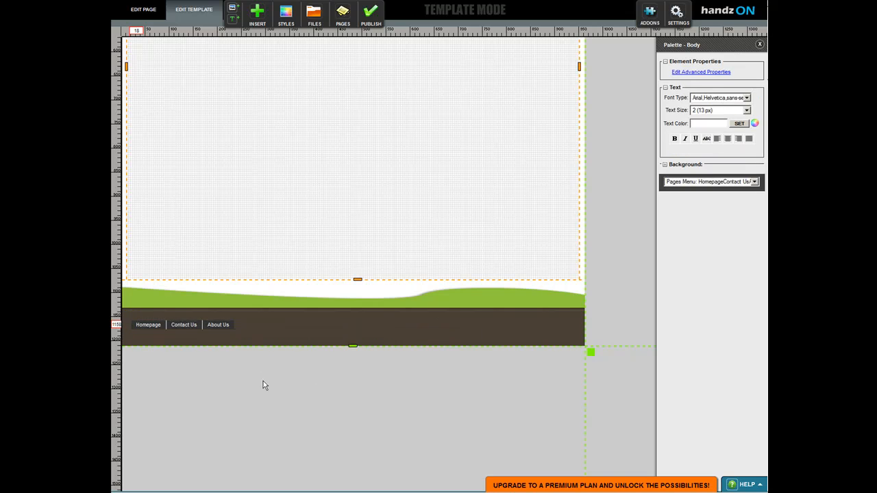
{"action": "left_click", "coordinate": [189, 327]}
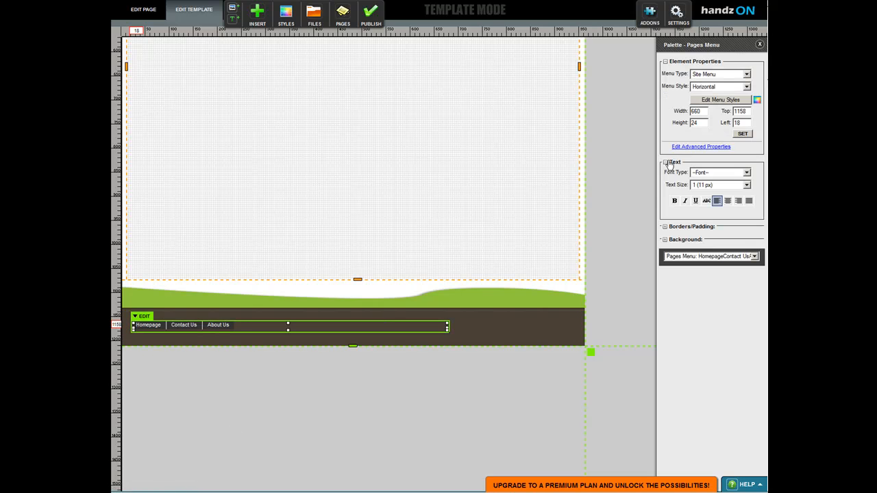
{"action": "left_click", "coordinate": [747, 185]}
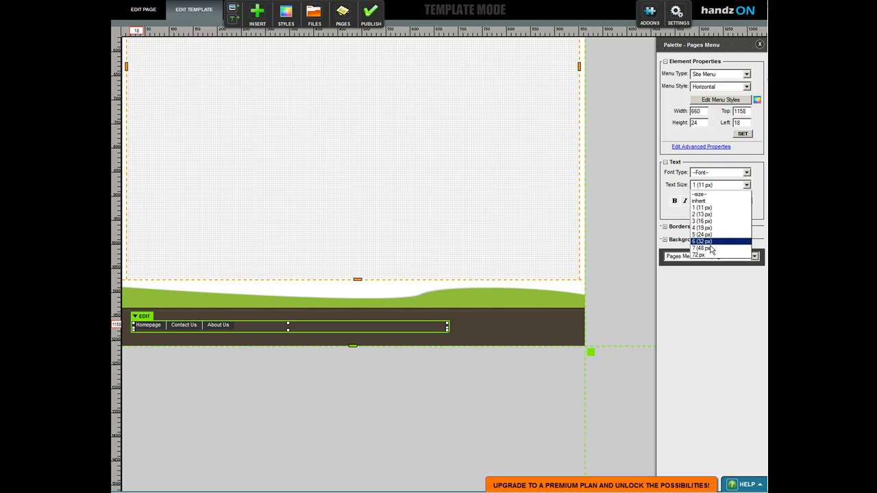
{"action": "left_click", "coordinate": [372, 388]}
{"action": "left_click", "coordinate": [370, 390]}
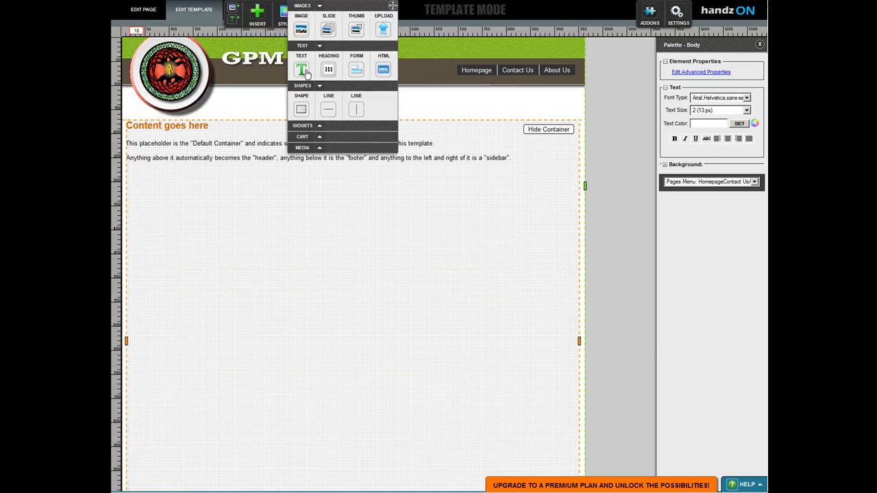
Add a text container reading "Holistic Health" to the header, just below the GPM title at about left 256, top 69.
{"action": "left_click", "coordinate": [301, 71]}
{"action": "left_click_drag", "start_coordinate": [209, 50], "coordinate": [366, 83]}
{"action": "double_click", "coordinate": [365, 82]}
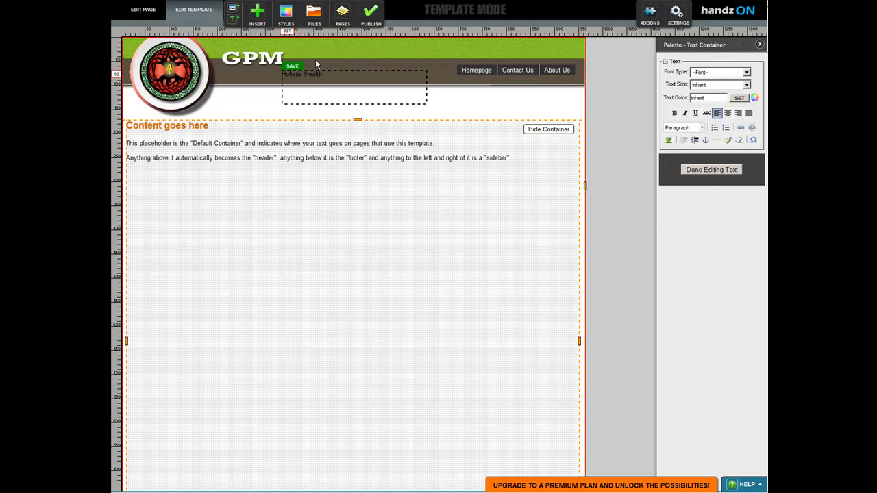
{"action": "left_click", "coordinate": [292, 65]}
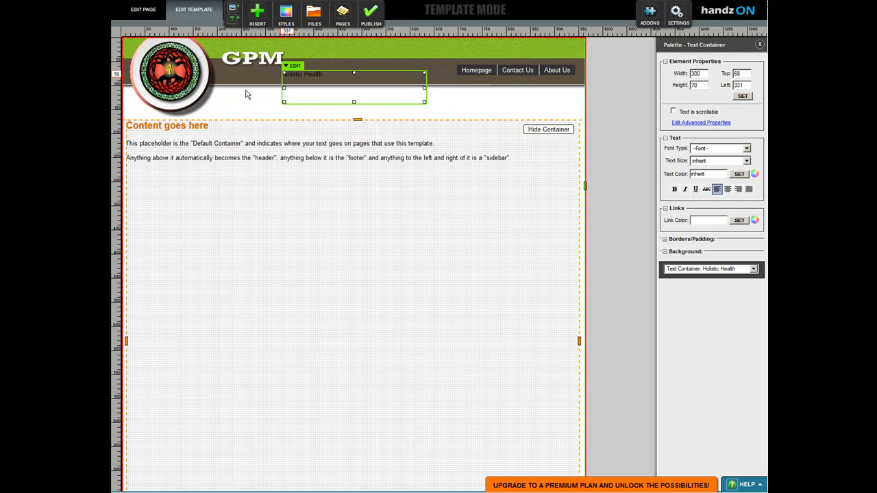
{"action": "left_click_drag", "start_coordinate": [323, 86], "coordinate": [291, 87]}
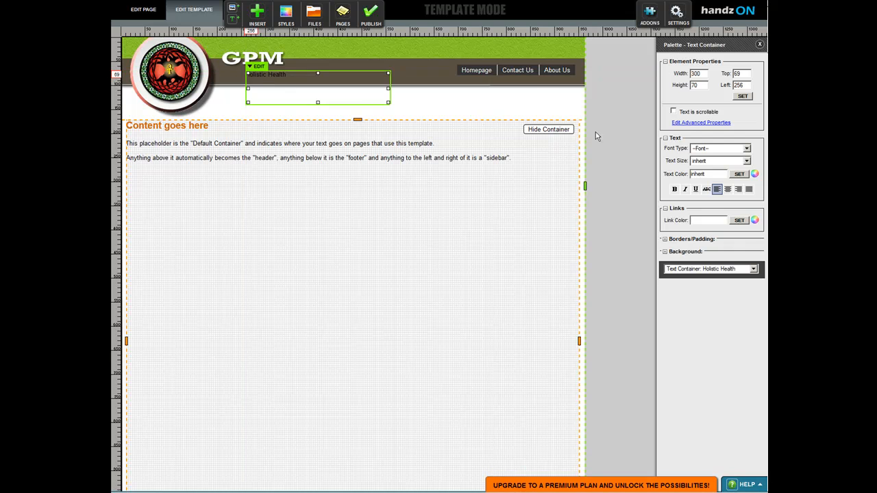
Set the text color of the "Holistic Health" container to white #FFFFFF.
{"action": "left_click", "coordinate": [754, 175]}
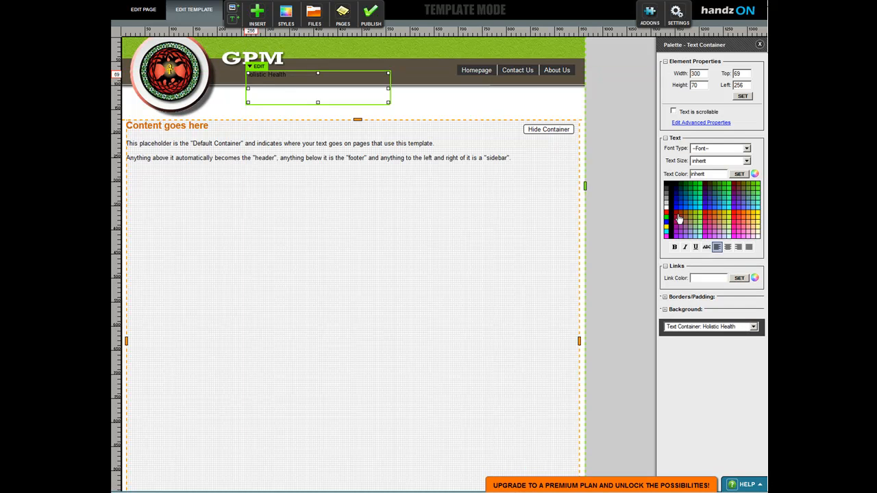
{"action": "left_click", "coordinate": [668, 212]}
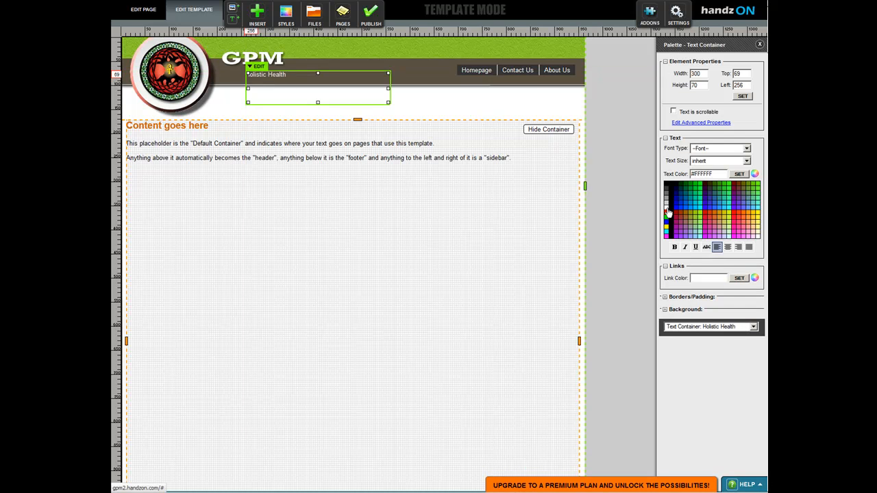
Set the "Holistic Health" text size to 4 (19 px), and place its container at left 217, top 68, about 237 wide and 28 high.
{"action": "left_click", "coordinate": [711, 162]}
{"action": "left_click", "coordinate": [711, 204]}
{"action": "left_click_drag", "start_coordinate": [348, 86], "coordinate": [326, 85]}
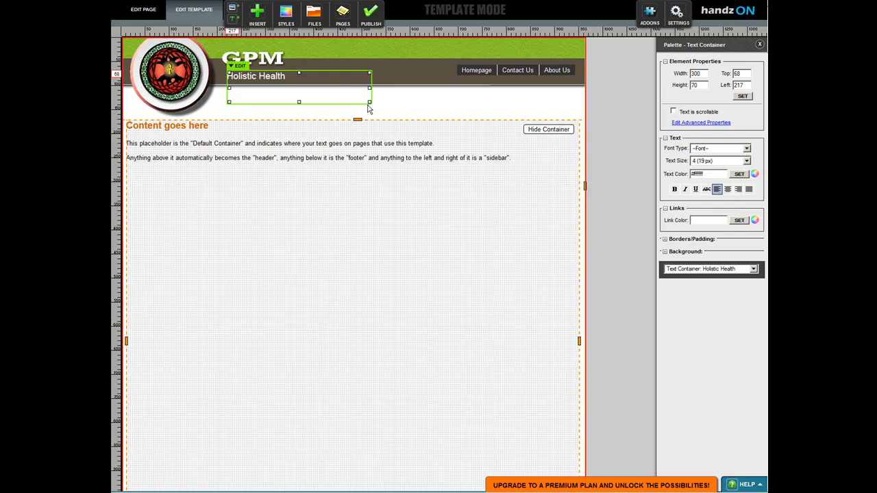
{"action": "left_click_drag", "start_coordinate": [369, 103], "coordinate": [341, 92]}
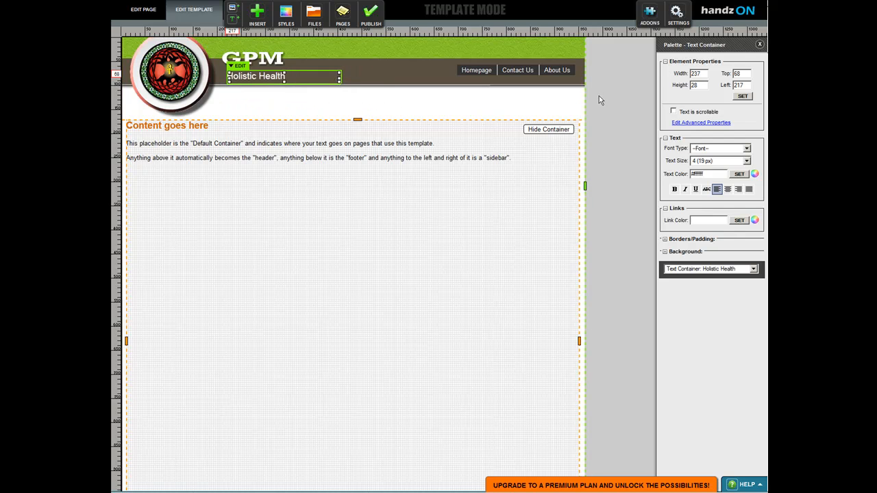
{"action": "left_click", "coordinate": [603, 125]}
Add a text container reading "Copyright 2012, All Rights Reserved" to the brown footer at about left 569, top 1133.
{"action": "scroll", "coordinate": [604, 123], "scroll_direction": "down", "scroll_amount": 10}
{"action": "scroll", "coordinate": [605, 125], "scroll_direction": "up", "scroll_amount": 1}
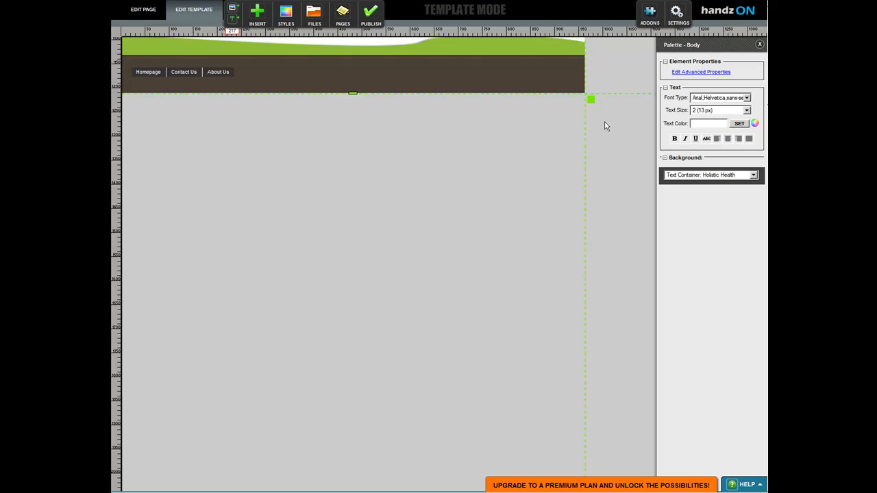
{"action": "left_click", "coordinate": [233, 21]}
{"action": "left_click_drag", "start_coordinate": [203, 65], "coordinate": [464, 115]}
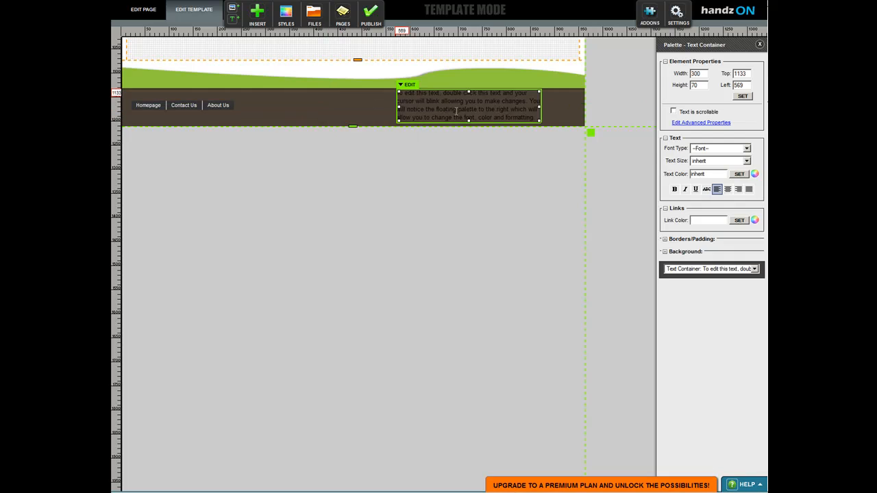
{"action": "double_click", "coordinate": [464, 115]}
{"action": "key", "text": "ctrl+a"}
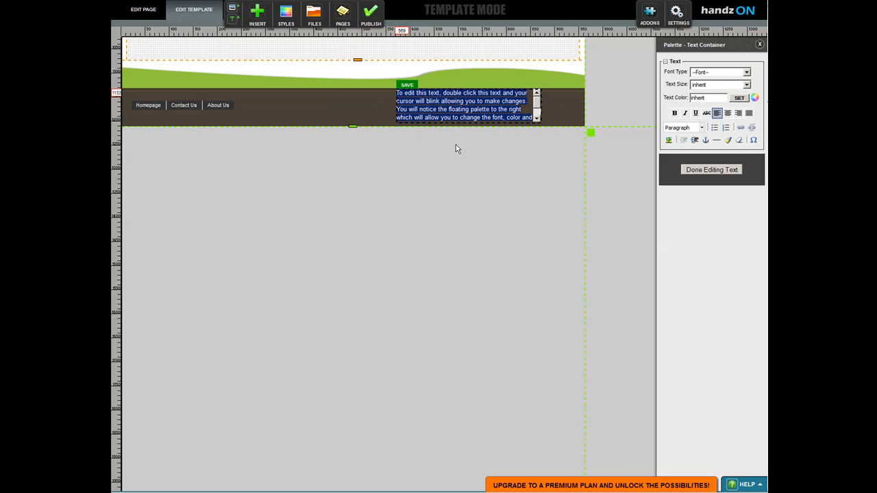
{"action": "key", "text": "BackSpace"}
{"action": "type", "text": "Copyright 2012. All Rights Reserved"}
{"action": "left_click", "coordinate": [479, 200]}
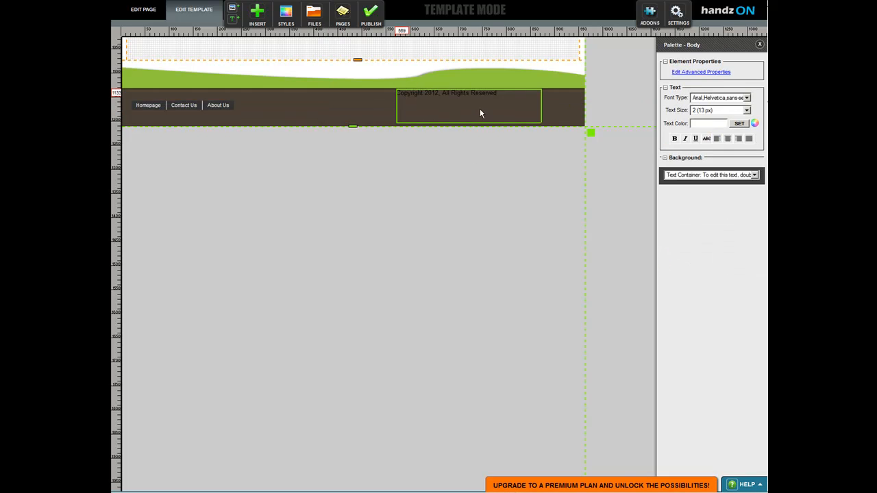
Right-align the copyright text and move its container to about left 635, top 1160.
{"action": "left_click", "coordinate": [479, 108]}
{"action": "left_click", "coordinate": [737, 190]}
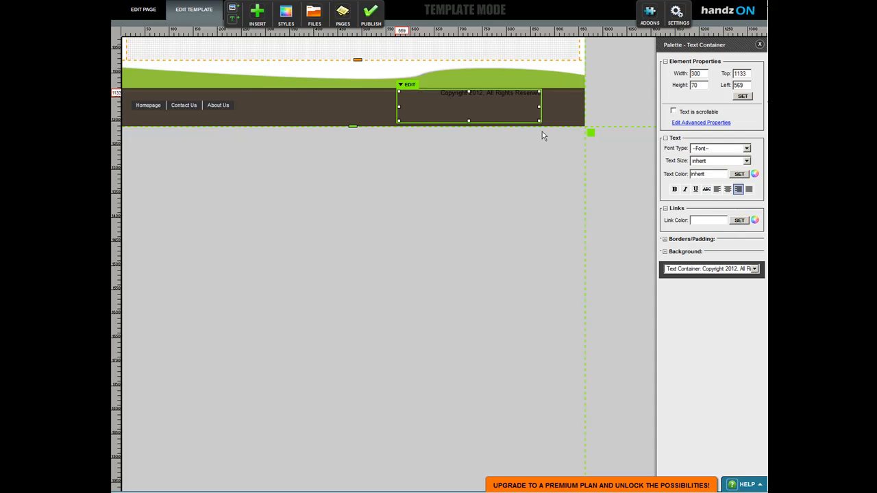
{"action": "left_click_drag", "start_coordinate": [525, 121], "coordinate": [557, 134]}
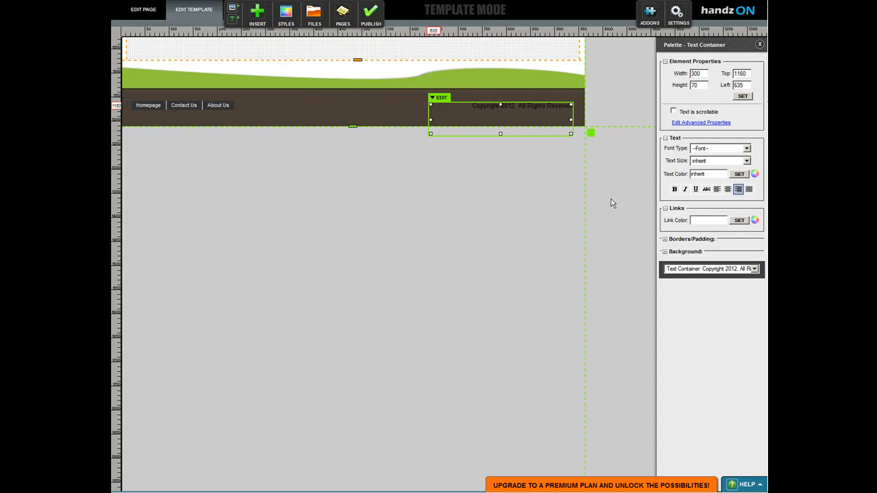
Set the copyright text color to white and reduce the container's height to fit within the footer.
{"action": "left_click", "coordinate": [755, 174]}
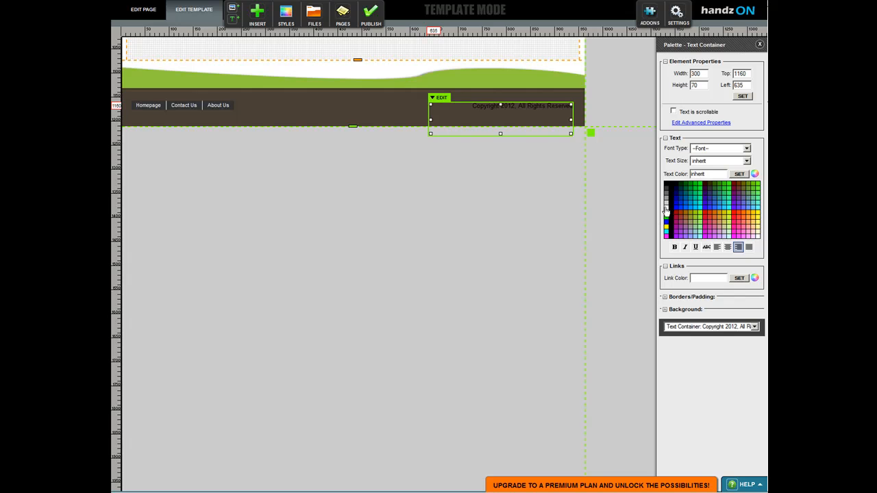
{"action": "left_click", "coordinate": [666, 205]}
{"action": "left_click_drag", "start_coordinate": [501, 133], "coordinate": [501, 115]}
{"action": "left_click", "coordinate": [479, 176]}
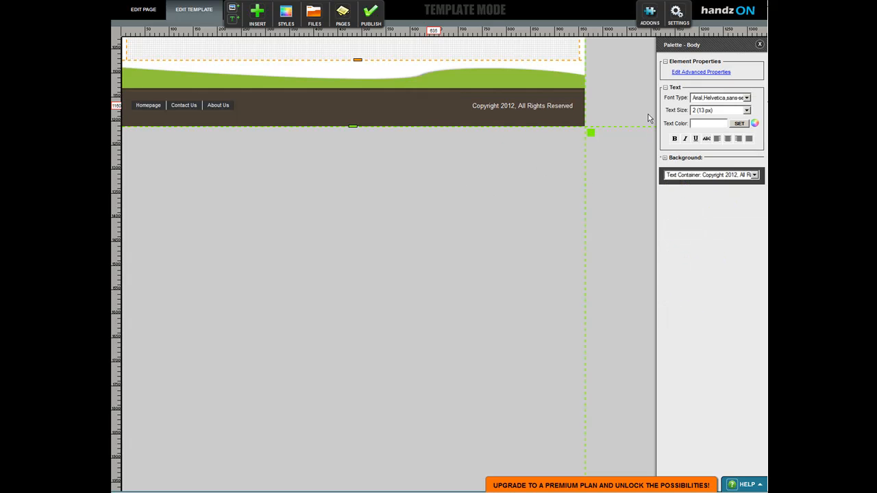
Publish the template, switch to page editing, and check the header and footer on the page.
{"action": "scroll", "coordinate": [617, 199], "scroll_direction": "up", "scroll_amount": 10}
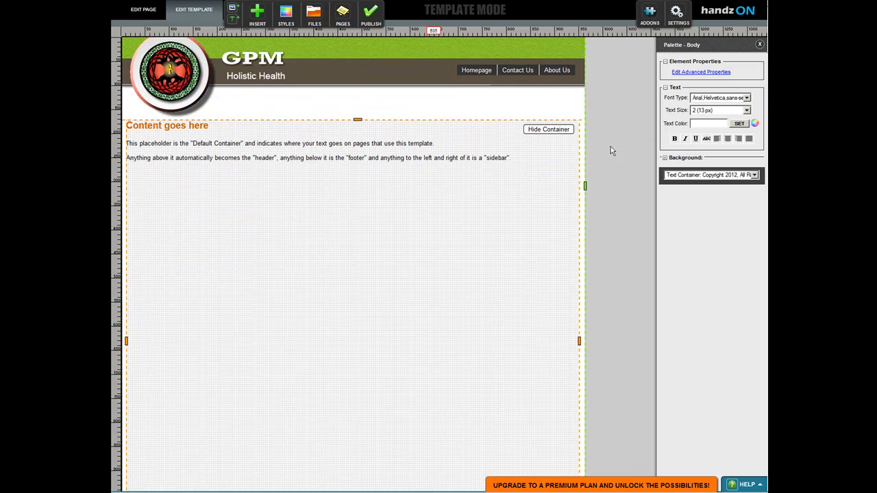
{"action": "left_click", "coordinate": [370, 14]}
{"action": "left_click", "coordinate": [409, 76]}
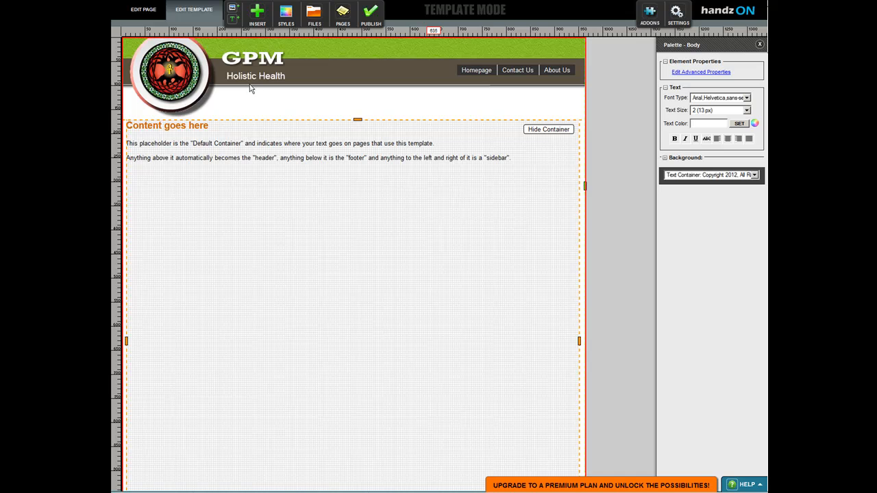
{"action": "left_click", "coordinate": [165, 30]}
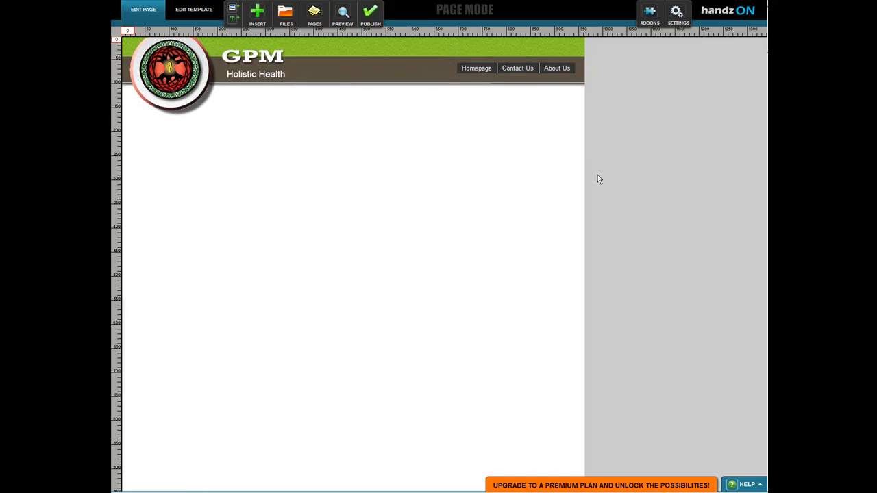
{"action": "scroll", "coordinate": [594, 177], "scroll_direction": "down", "scroll_amount": 10}
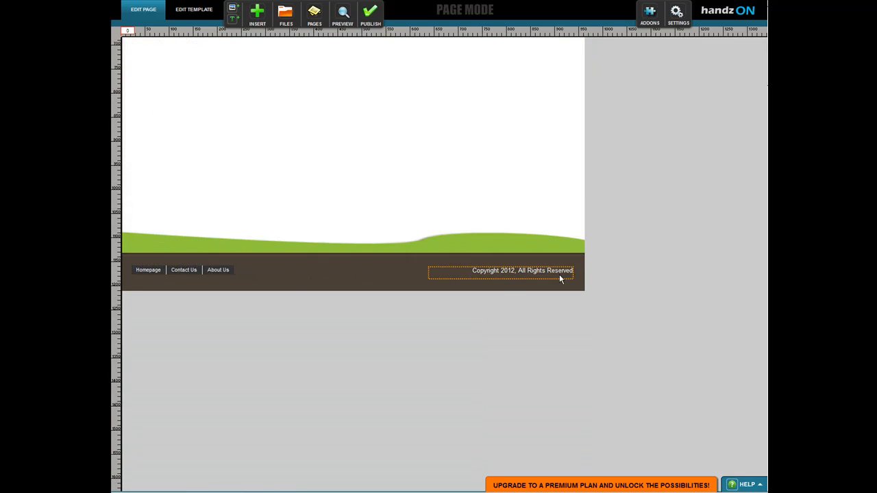
{"action": "scroll", "coordinate": [457, 298], "scroll_direction": "up", "scroll_amount": 10}
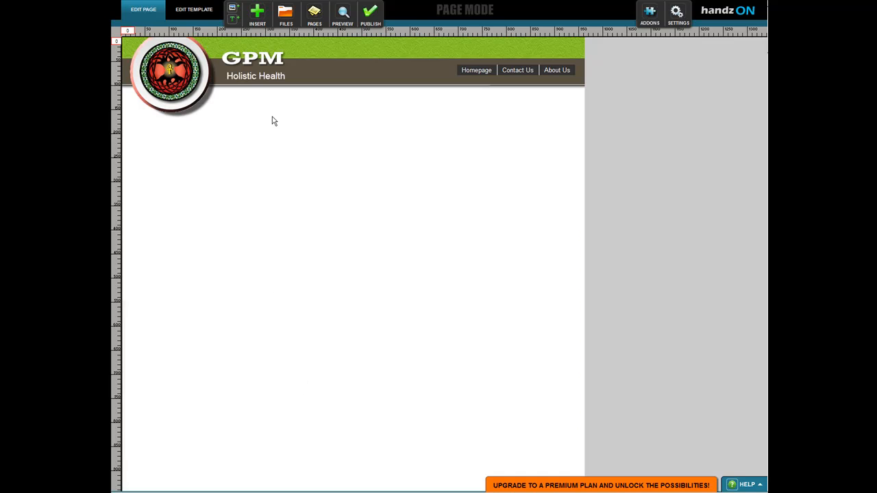
Upload the images brown, button2.png, images_r7_c2, images_r8_c5, images_r8_c9, main and more, and insert them into the page.
{"action": "left_click", "coordinate": [257, 12]}
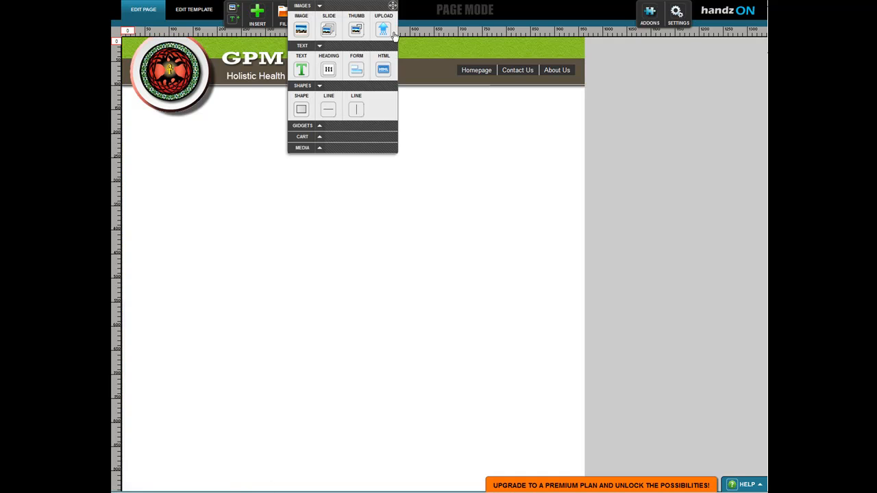
{"action": "left_click", "coordinate": [384, 30]}
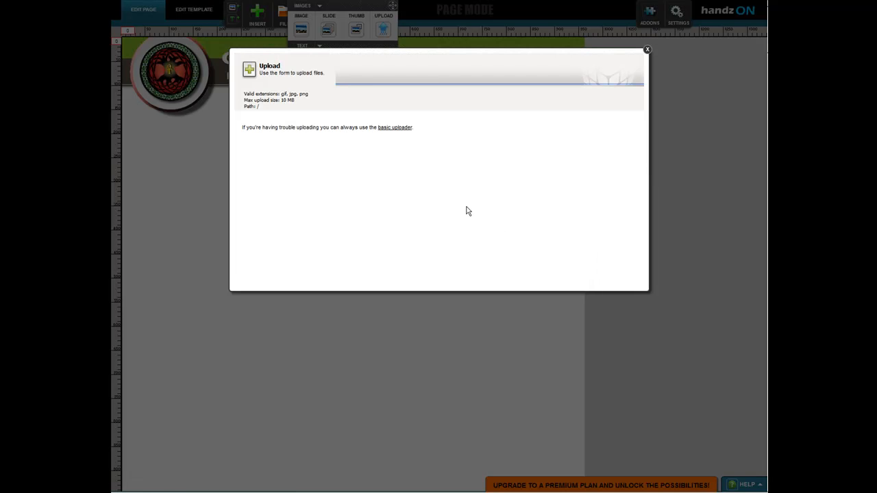
{"action": "left_click", "coordinate": [285, 131]}
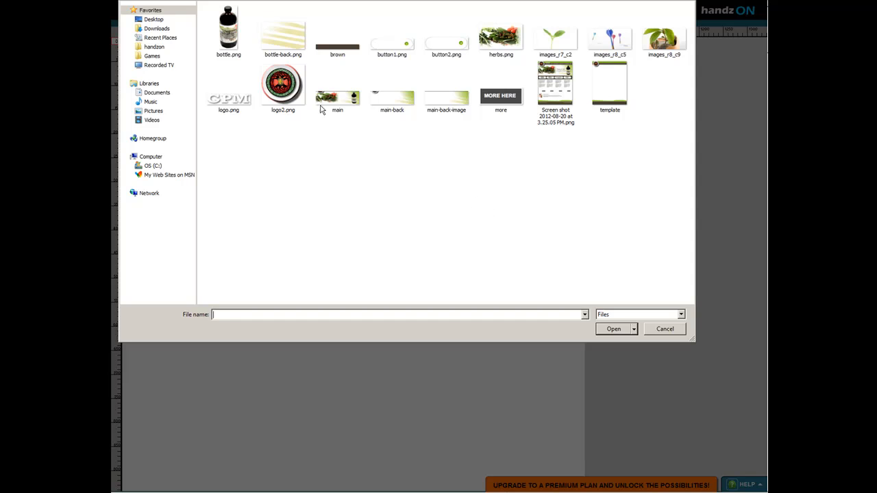
{"action": "left_click", "coordinate": [339, 99]}
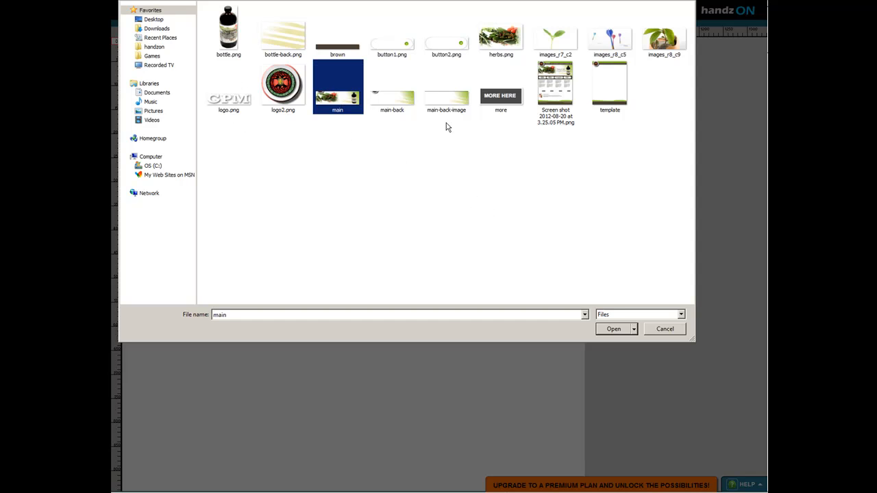
{"action": "left_click", "coordinate": [509, 102]}
{"action": "left_click", "coordinate": [349, 103], "text": "ctrl"}
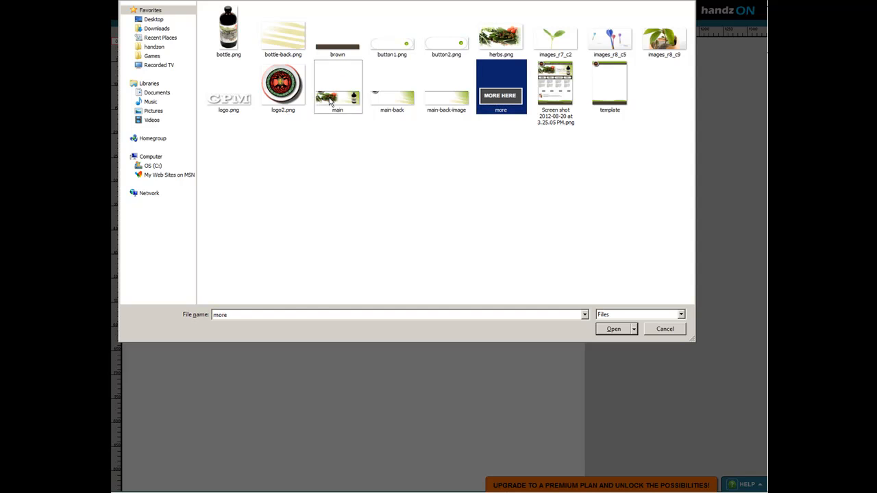
{"action": "left_click", "coordinate": [660, 47], "text": "ctrl"}
{"action": "left_click", "coordinate": [609, 37], "text": "ctrl"}
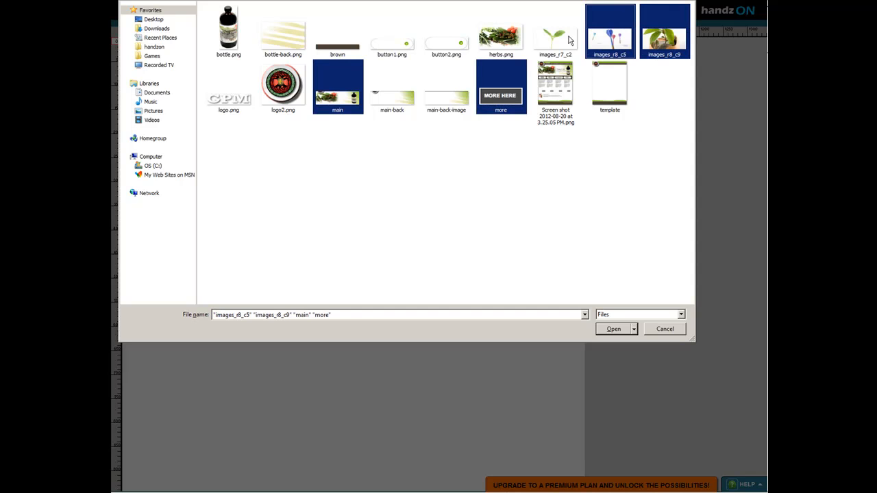
{"action": "left_click", "coordinate": [556, 37], "text": "ctrl"}
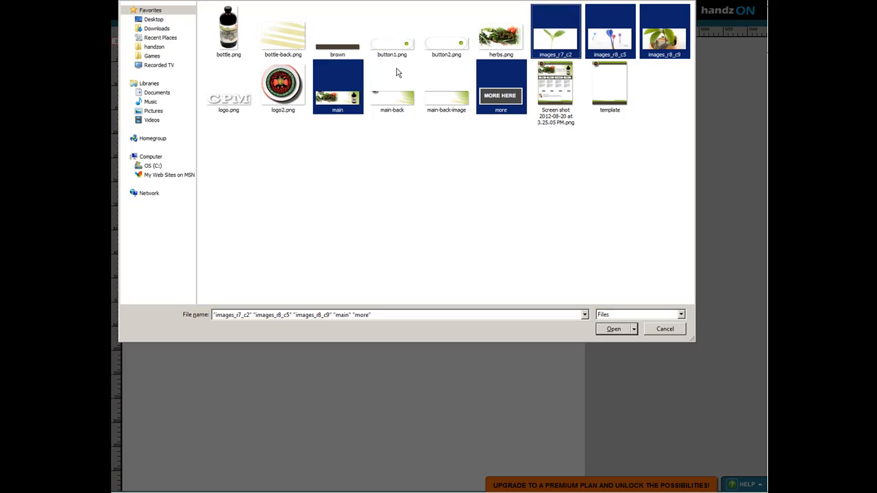
{"action": "left_click", "coordinate": [452, 48], "text": "ctrl"}
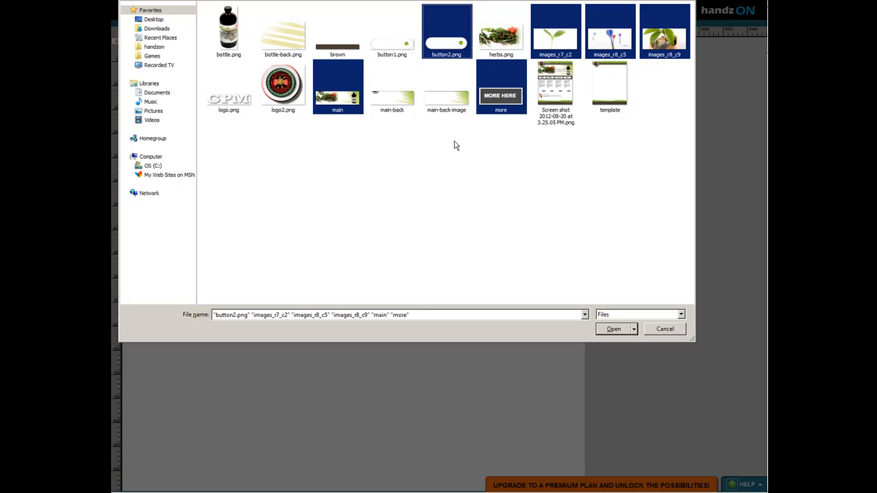
{"action": "left_click", "coordinate": [346, 50], "text": "ctrl"}
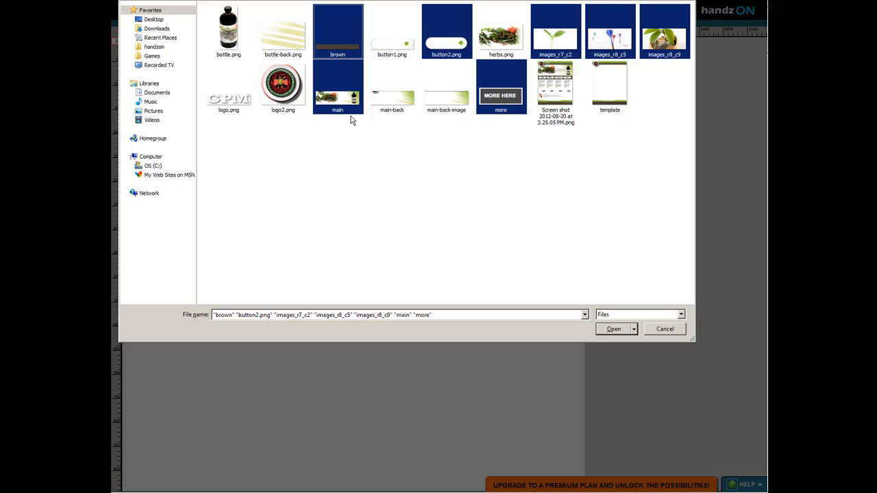
{"action": "left_click", "coordinate": [614, 329]}
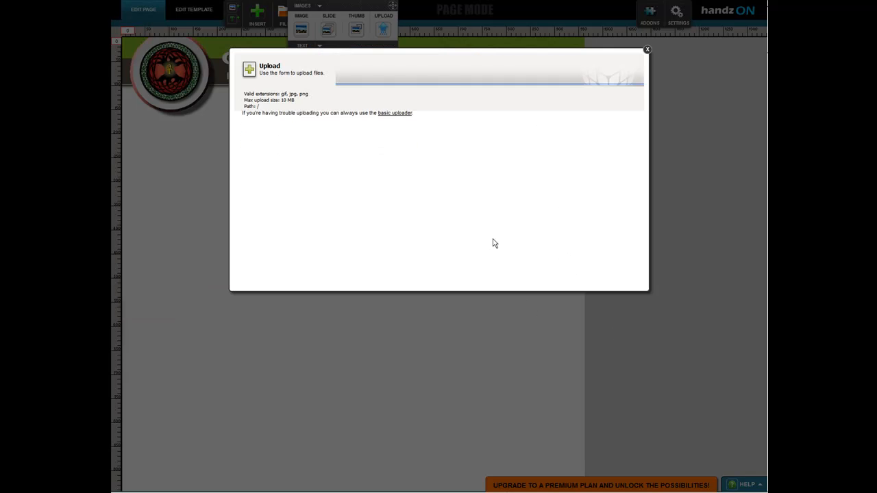
{"action": "left_click", "coordinate": [298, 197]}
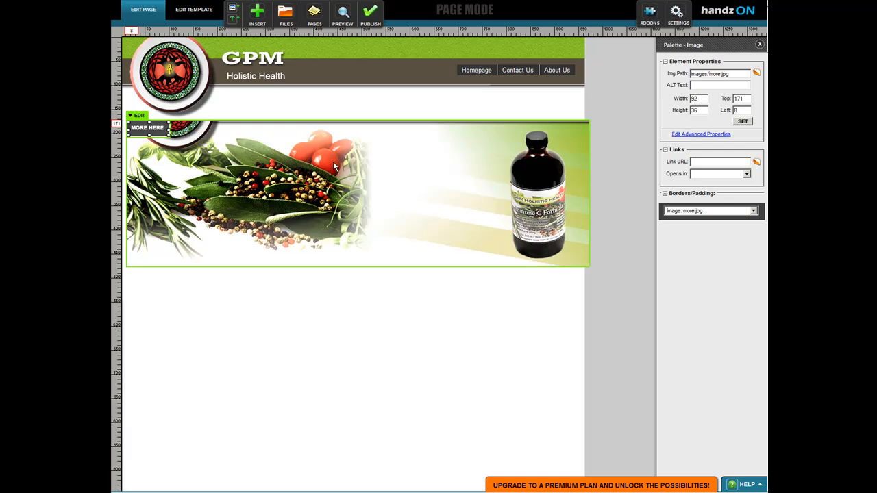
Separate the stacked images, moving MORE HERE to about left 599, top 679 and the brown band to about top 495.
{"action": "left_click_drag", "start_coordinate": [177, 165], "coordinate": [446, 397]}
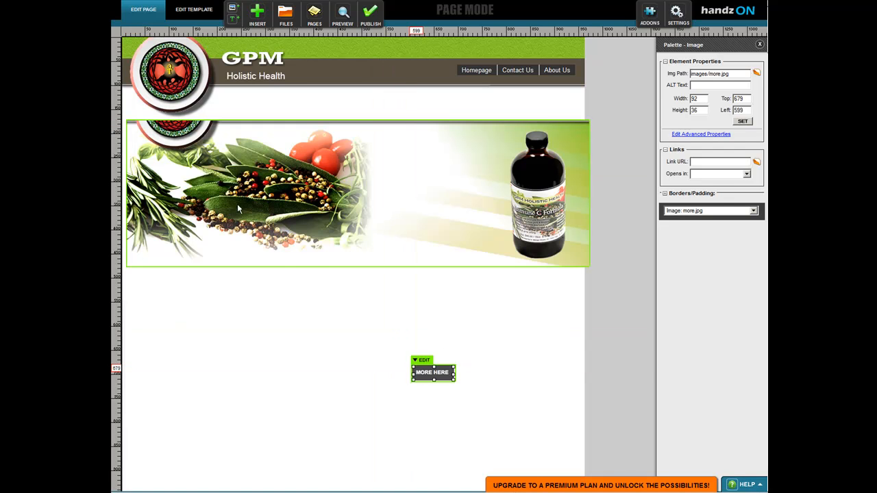
{"action": "left_click_drag", "start_coordinate": [326, 158], "coordinate": [603, 230]}
{"action": "left_click", "coordinate": [481, 148]}
{"action": "left_click_drag", "start_coordinate": [482, 152], "coordinate": [478, 301]}
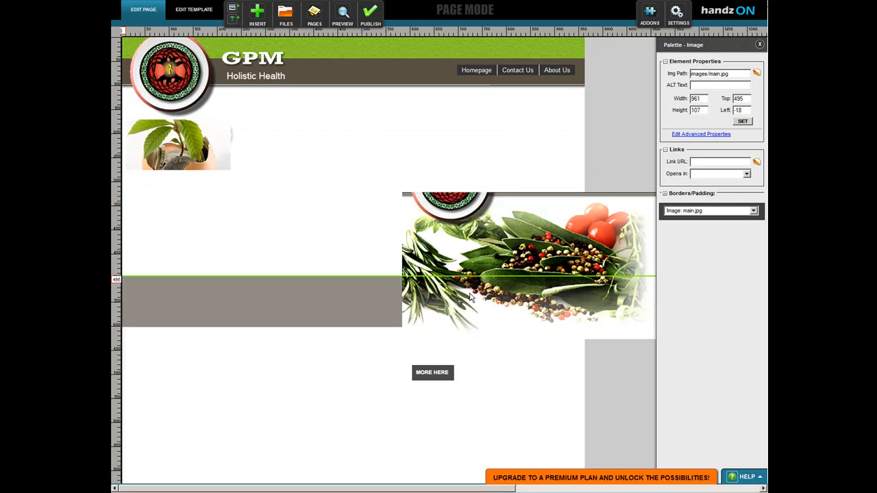
Arrange the plant, darts and sprout images in a row below the brown band, and place the white button image on the band.
{"action": "left_click_drag", "start_coordinate": [192, 145], "coordinate": [191, 360]}
{"action": "left_click", "coordinate": [202, 171]}
{"action": "left_click_drag", "start_coordinate": [257, 295], "coordinate": [267, 290]}
{"action": "left_click", "coordinate": [189, 143]}
{"action": "left_click_drag", "start_coordinate": [190, 143], "coordinate": [432, 357]}
{"action": "left_click", "coordinate": [210, 145]}
{"action": "left_click_drag", "start_coordinate": [210, 145], "coordinate": [228, 292]}
Place the main.jpg banner image directly below the header at left 0, top 97.
{"action": "left_click_drag", "start_coordinate": [519, 237], "coordinate": [259, 135]}
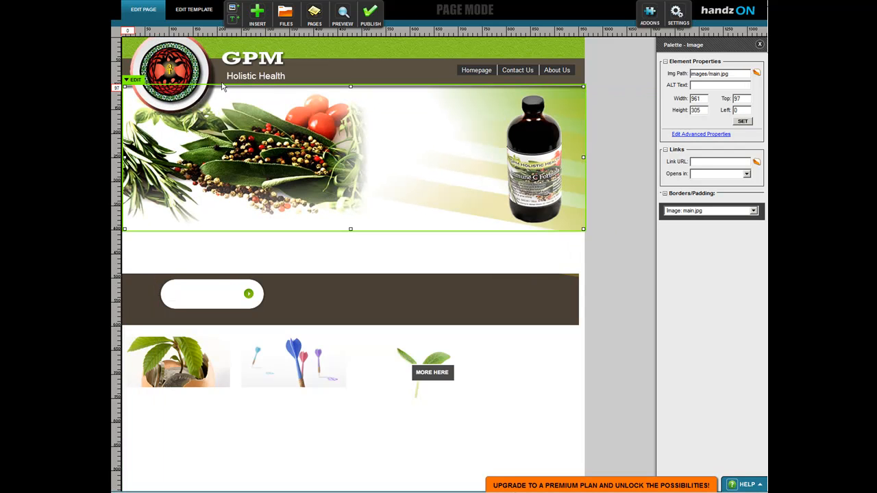
{"action": "left_click", "coordinate": [619, 102]}
{"action": "left_click", "coordinate": [535, 174]}
{"action": "left_click", "coordinate": [615, 77]}
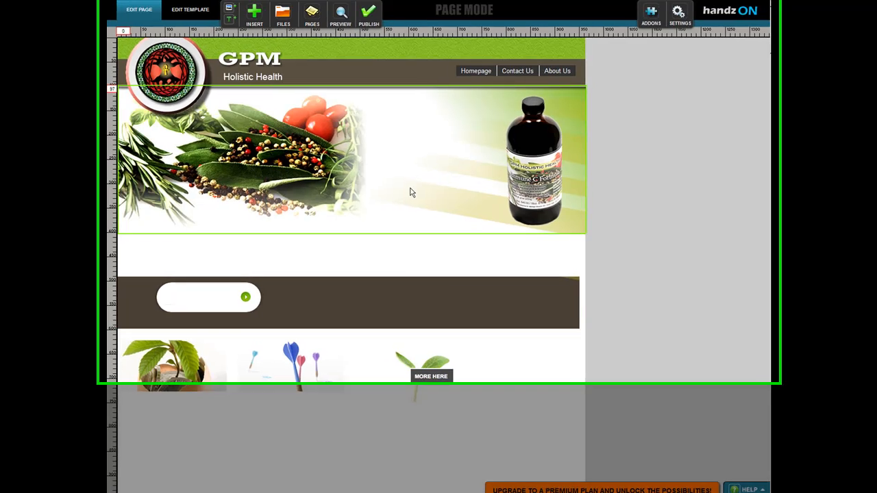
{"action": "left_click", "coordinate": [504, 165]}
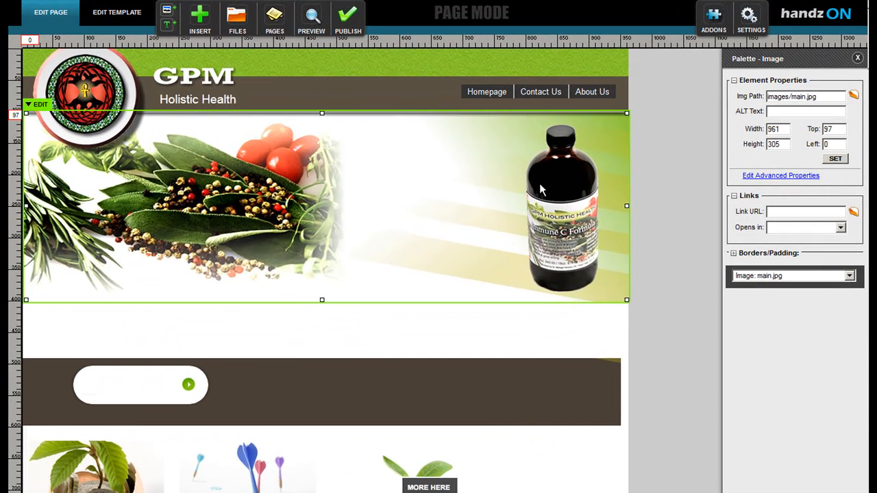
{"action": "left_click", "coordinate": [647, 233]}
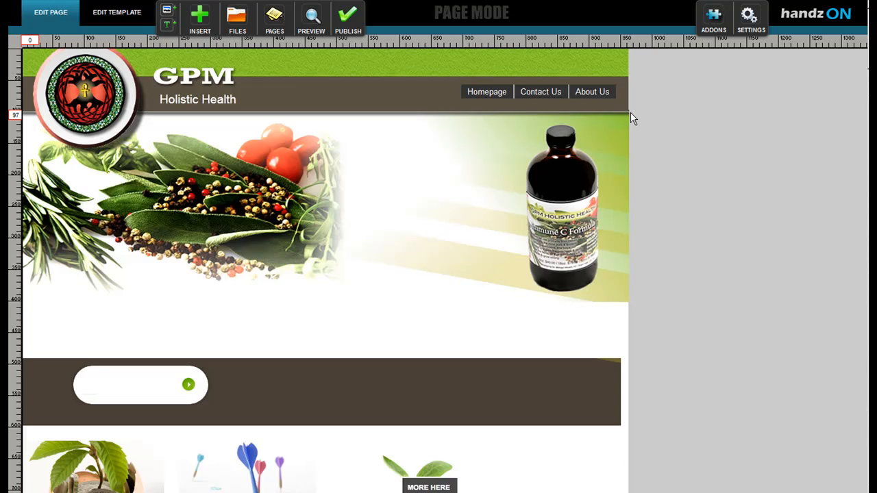
Set the main.jpg banner image's width to 960.
{"action": "left_click", "coordinate": [434, 199]}
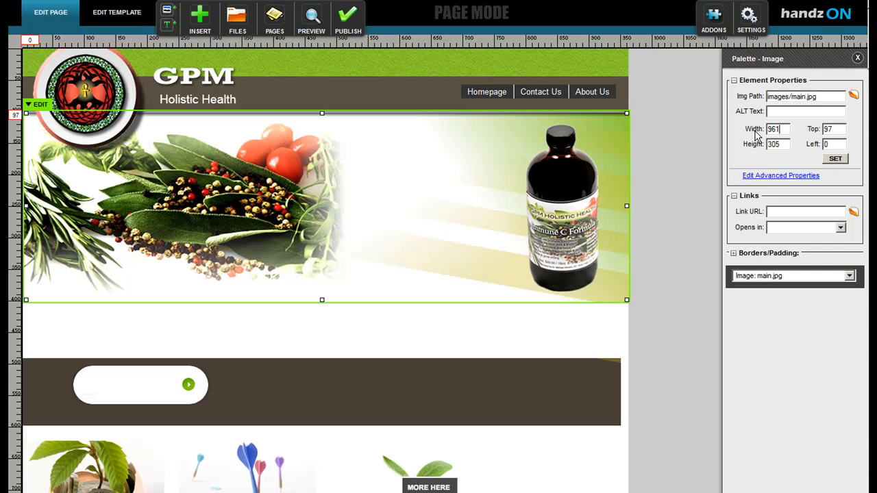
{"action": "key", "text": "BackSpace"}
{"action": "type", "text": "0"}
{"action": "left_click", "coordinate": [663, 277]}
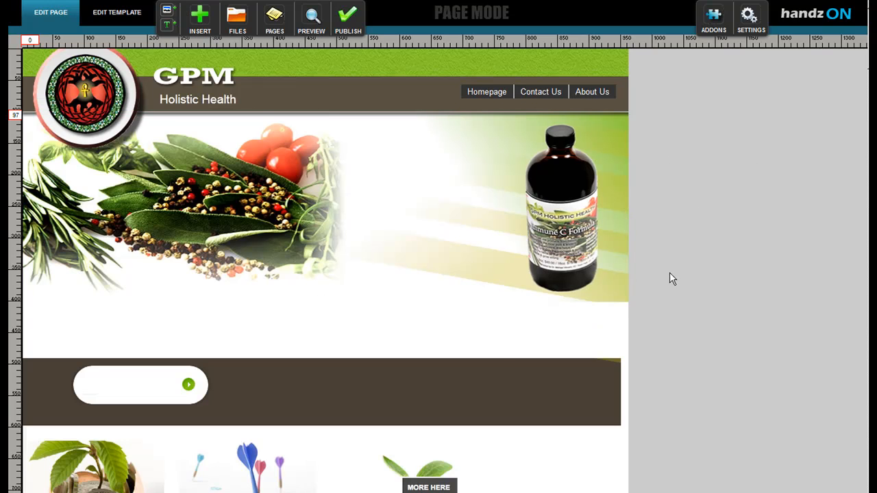
{"action": "left_click", "coordinate": [300, 233]}
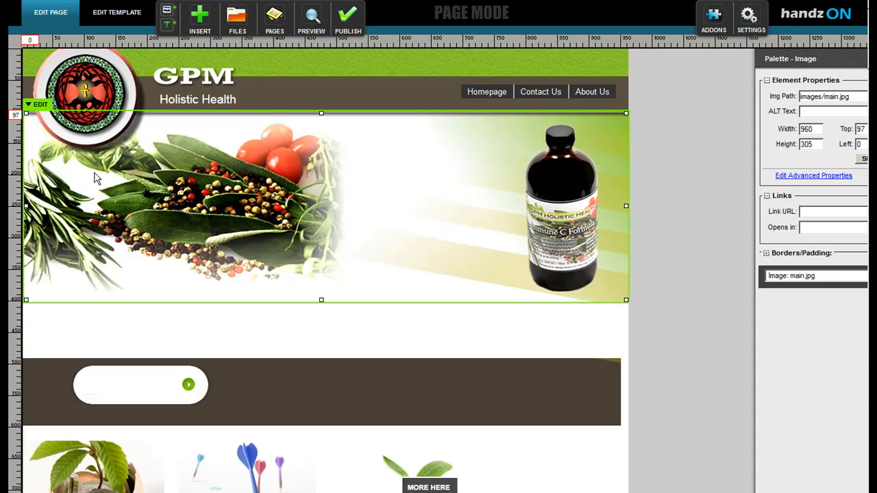
Lock the main.jpg banner, and lock the brown band in place directly below it at left 0, top 402.
{"action": "left_click", "coordinate": [39, 106]}
{"action": "left_click", "coordinate": [71, 145]}
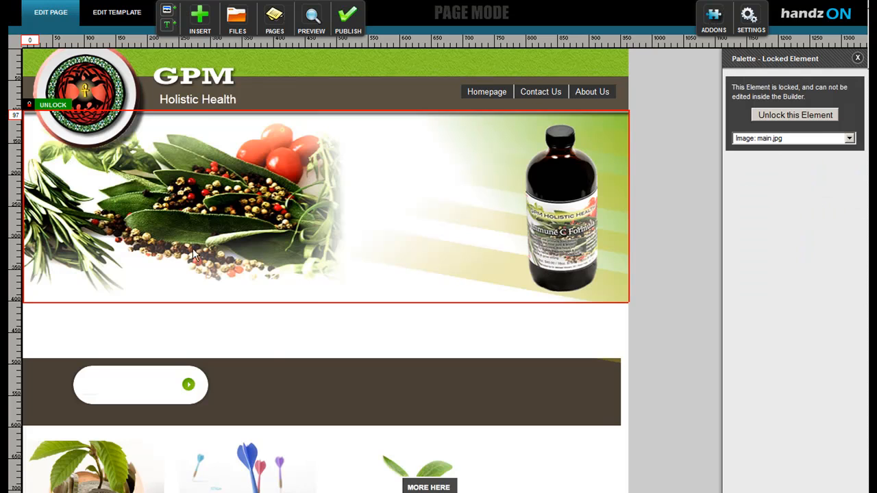
{"action": "left_click_drag", "start_coordinate": [310, 385], "coordinate": [331, 330]}
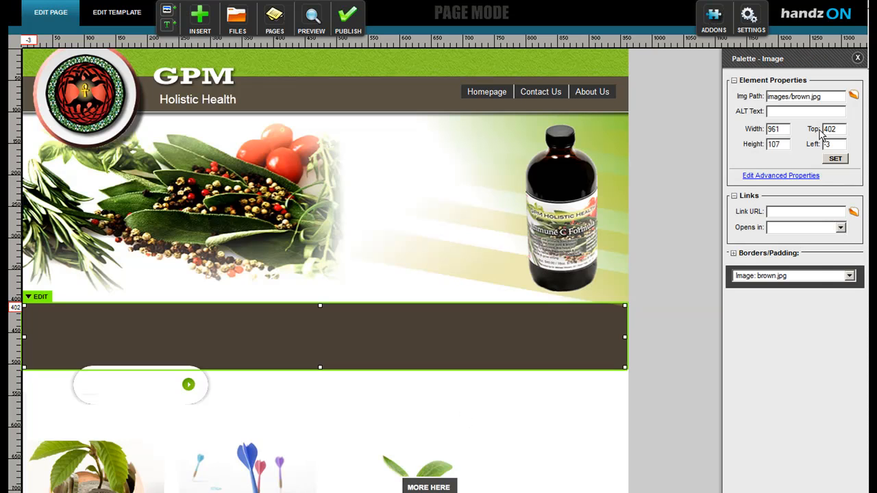
{"action": "left_click", "coordinate": [38, 296]}
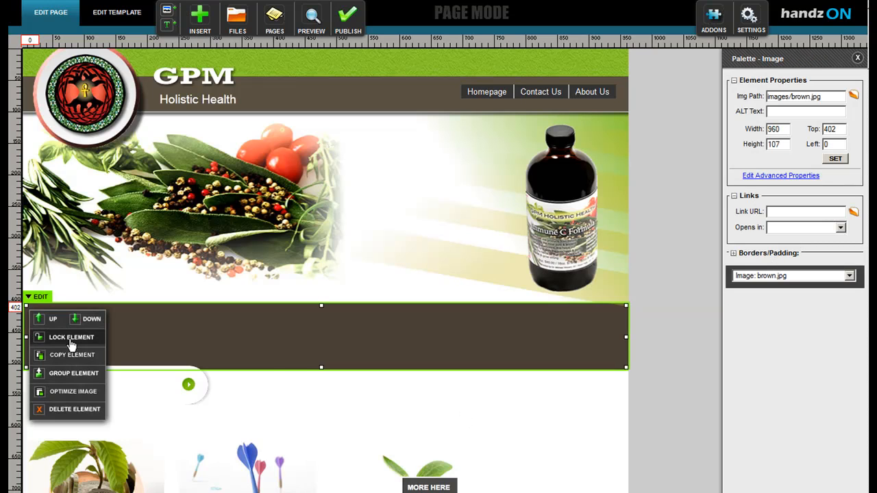
{"action": "left_click", "coordinate": [72, 338]}
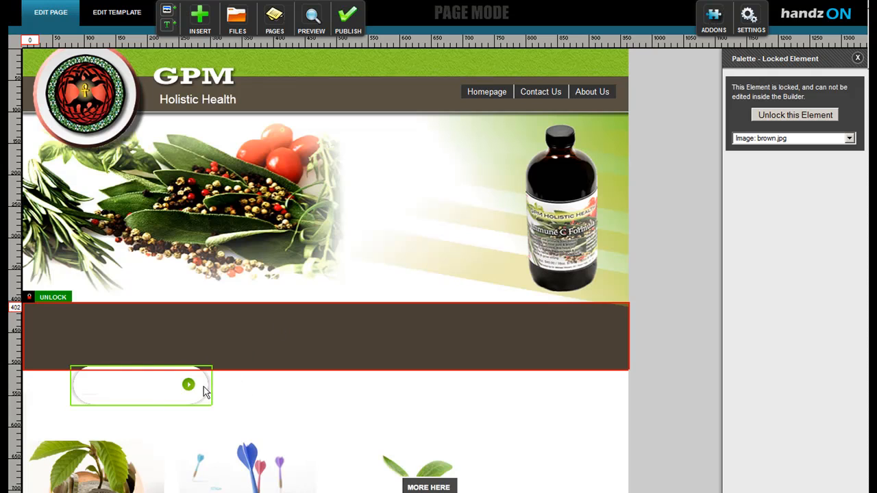
Place the white button image at left 9, top 419, and copy it to form a row of four across the brown band.
{"action": "left_click_drag", "start_coordinate": [148, 397], "coordinate": [104, 338]}
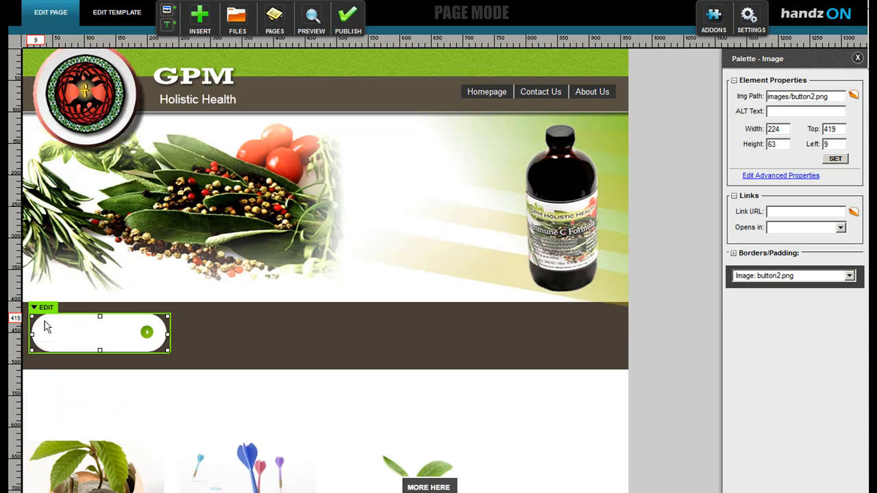
{"action": "left_click", "coordinate": [45, 311]}
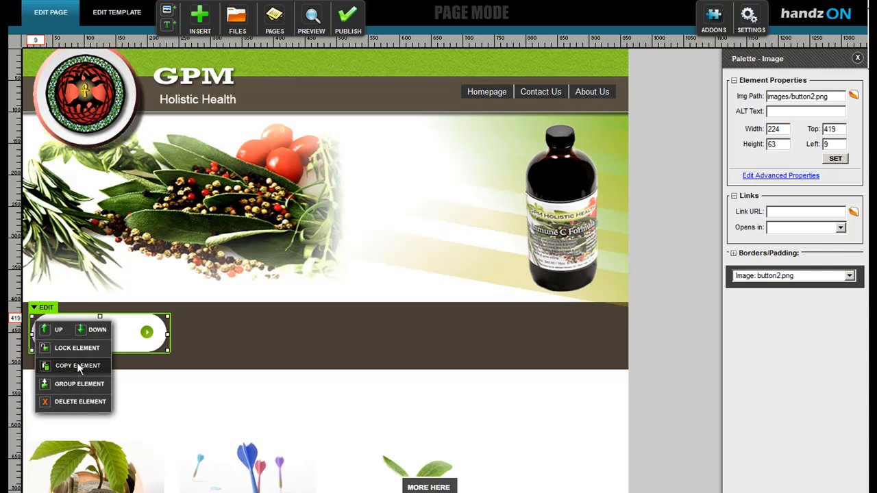
{"action": "left_click", "coordinate": [75, 366]}
{"action": "left_click_drag", "start_coordinate": [117, 342], "coordinate": [541, 330]}
{"action": "left_click", "coordinate": [196, 308]}
{"action": "left_click", "coordinate": [228, 366]}
{"action": "left_click", "coordinate": [345, 306]}
{"action": "left_click", "coordinate": [376, 369]}
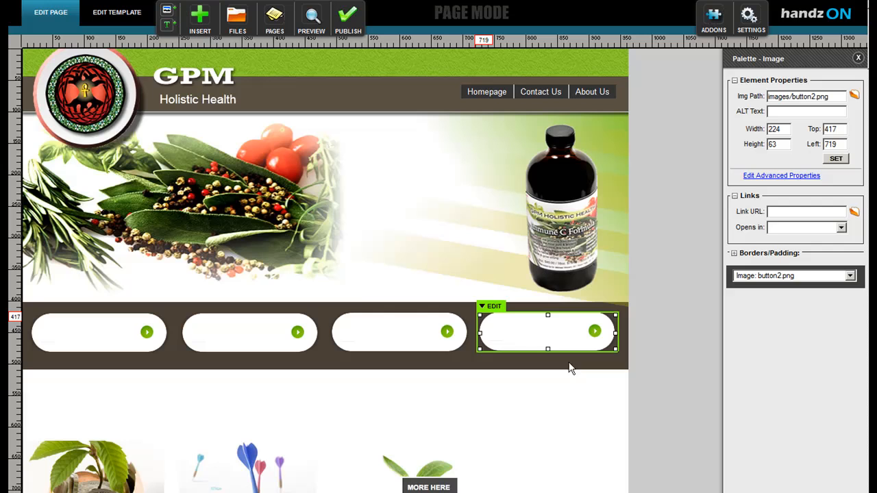
{"action": "left_click", "coordinate": [674, 367]}
Move the plant, darts and sprout images up to sit in a row just below the brown band.
{"action": "left_click_drag", "start_coordinate": [107, 455], "coordinate": [122, 415]}
{"action": "left_click_drag", "start_coordinate": [239, 470], "coordinate": [240, 415]}
{"action": "left_click_drag", "start_coordinate": [420, 470], "coordinate": [410, 395]}
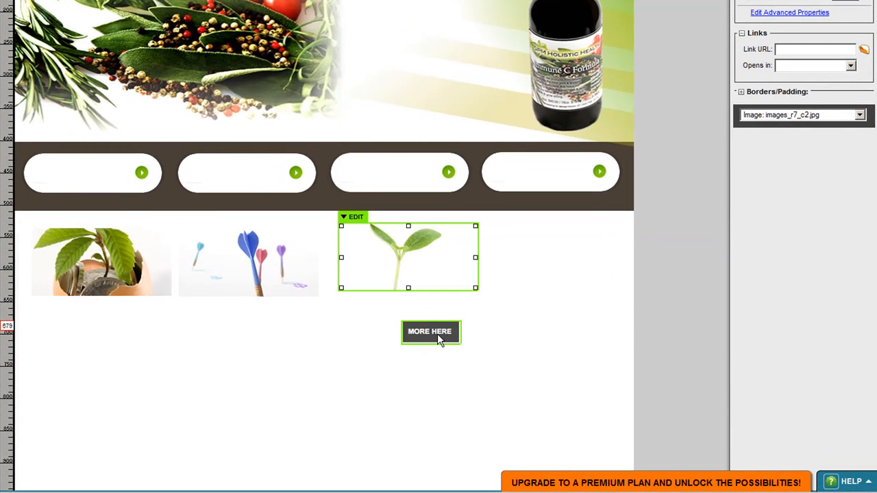
Arrange the MORE HERE button and two copies in a row at about top 847, one below each of the three images.
{"action": "left_click_drag", "start_coordinate": [437, 333], "coordinate": [286, 439]}
{"action": "left_click", "coordinate": [103, 426]}
{"action": "left_click", "coordinate": [144, 483]}
{"action": "scroll", "coordinate": [399, 333], "scroll_direction": "down", "scroll_amount": 2}
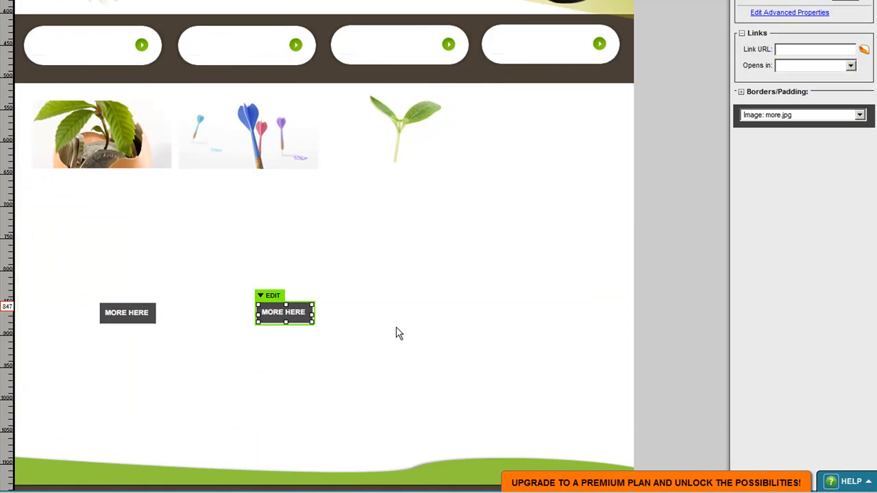
{"action": "scroll", "coordinate": [399, 334], "scroll_direction": "down", "scroll_amount": 2}
{"action": "left_click", "coordinate": [270, 203]}
{"action": "left_click", "coordinate": [305, 264]}
{"action": "left_click_drag", "start_coordinate": [280, 225], "coordinate": [404, 223]}
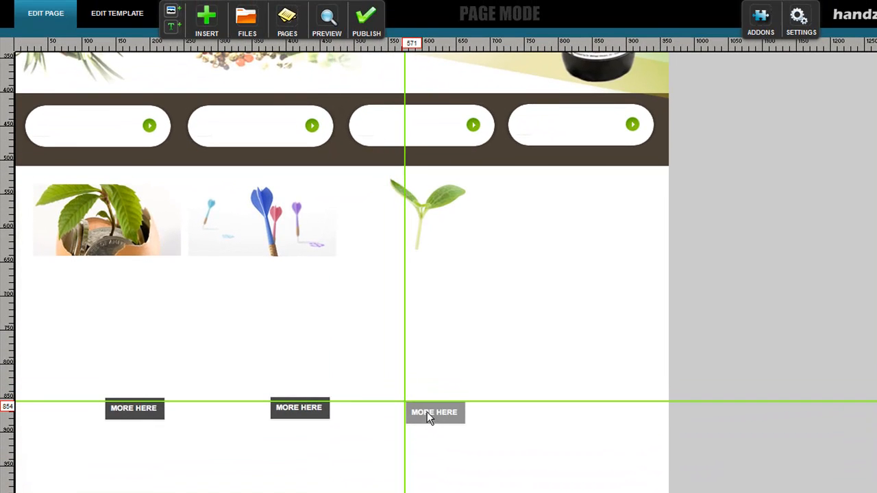
{"action": "left_click_drag", "start_coordinate": [427, 412], "coordinate": [480, 402]}
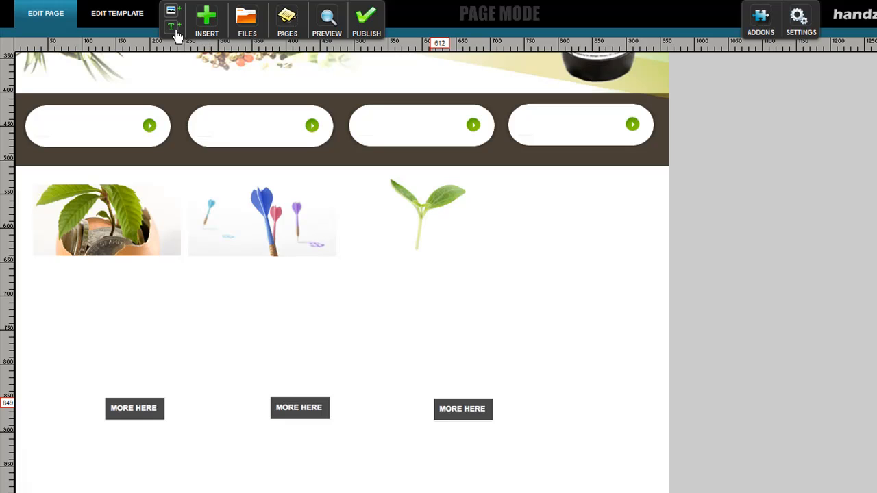
Add a text container about 203 by 163 below the plant image, and copy it below the darts and sprout images.
{"action": "left_click_drag", "start_coordinate": [176, 55], "coordinate": [177, 287]}
{"action": "left_click_drag", "start_coordinate": [234, 311], "coordinate": [168, 376]}
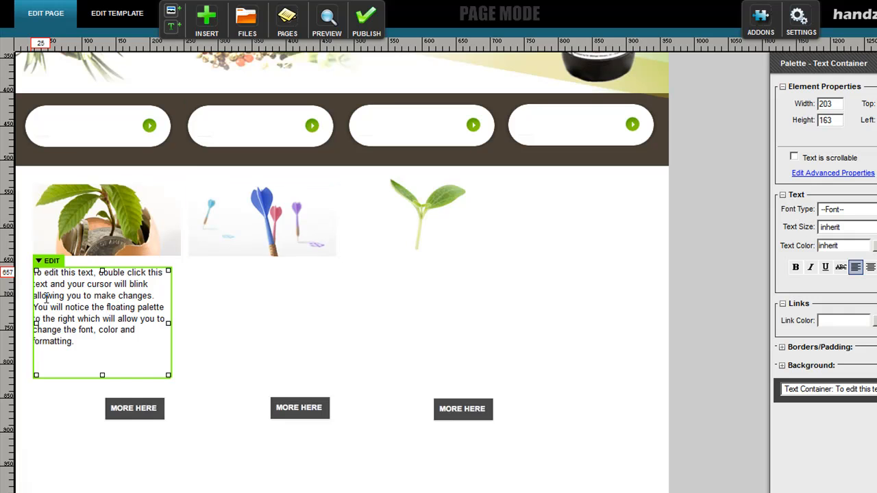
{"action": "left_click", "coordinate": [46, 261]}
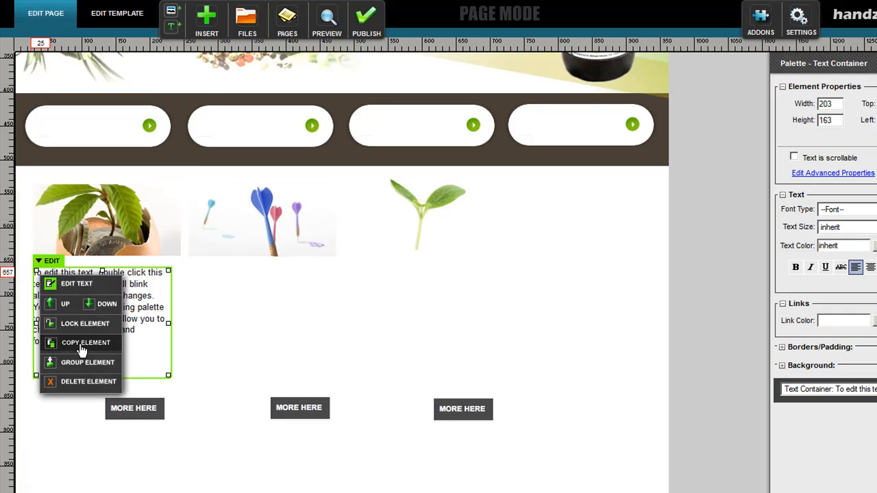
{"action": "left_click", "coordinate": [46, 343]}
{"action": "left_click_drag", "start_coordinate": [93, 327], "coordinate": [419, 304]}
{"action": "left_click", "coordinate": [224, 263]}
{"action": "left_click", "coordinate": [253, 345]}
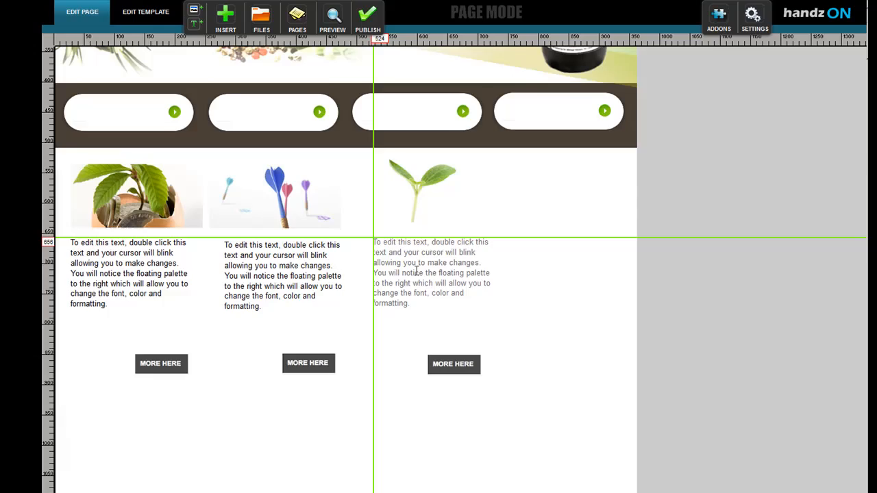
{"action": "left_click_drag", "start_coordinate": [416, 271], "coordinate": [415, 271]}
{"action": "left_click", "coordinate": [678, 293]}
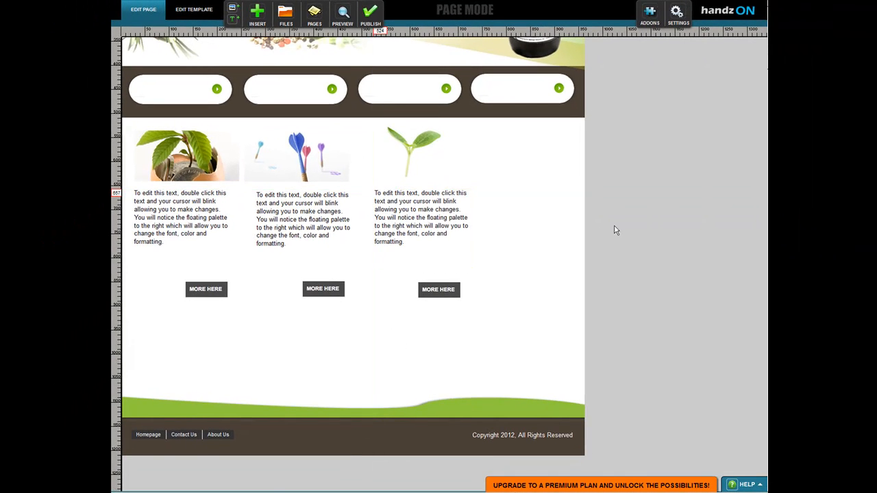
Insert a vertical line between the plant and darts columns at about left 258, top 518, and extend its height to about 378.
{"action": "left_click", "coordinate": [257, 15]}
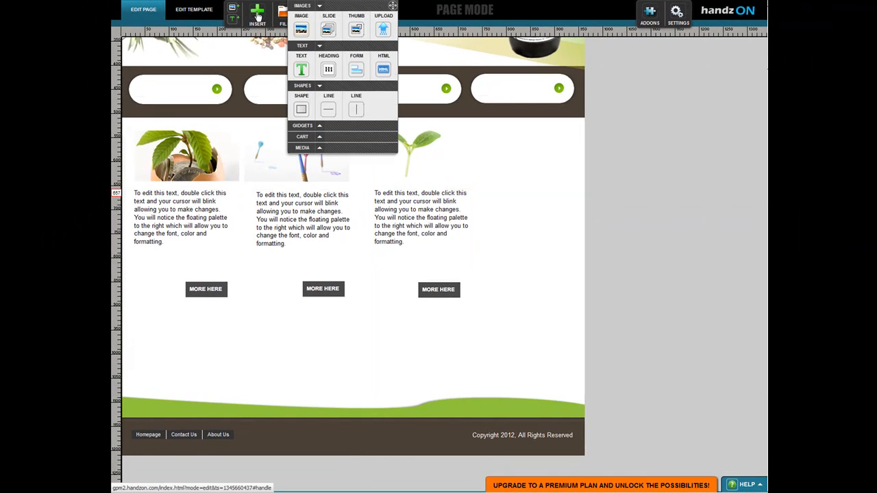
{"action": "left_click", "coordinate": [358, 111]}
{"action": "left_click_drag", "start_coordinate": [134, 191], "coordinate": [251, 190]}
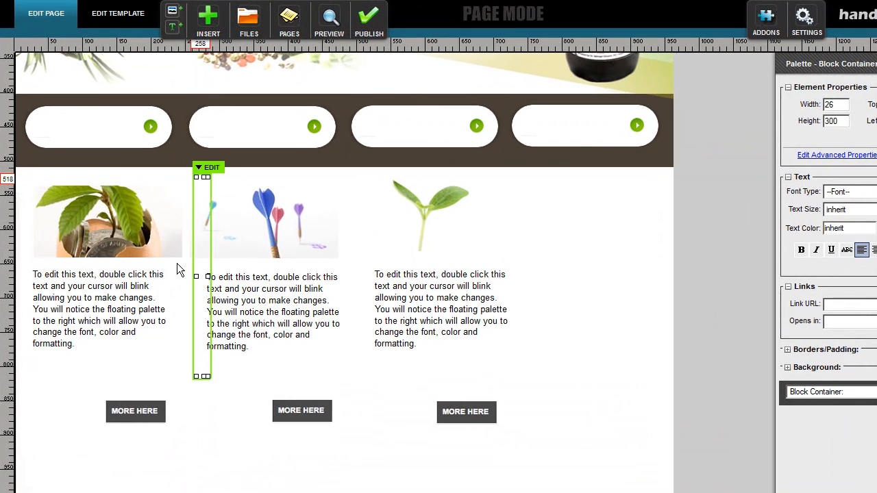
{"action": "left_click_drag", "start_coordinate": [201, 376], "coordinate": [201, 431]}
Copy the vertical line and place the copy between the darts and sprout columns at about left 504, top 517.
{"action": "left_click", "coordinate": [209, 169]}
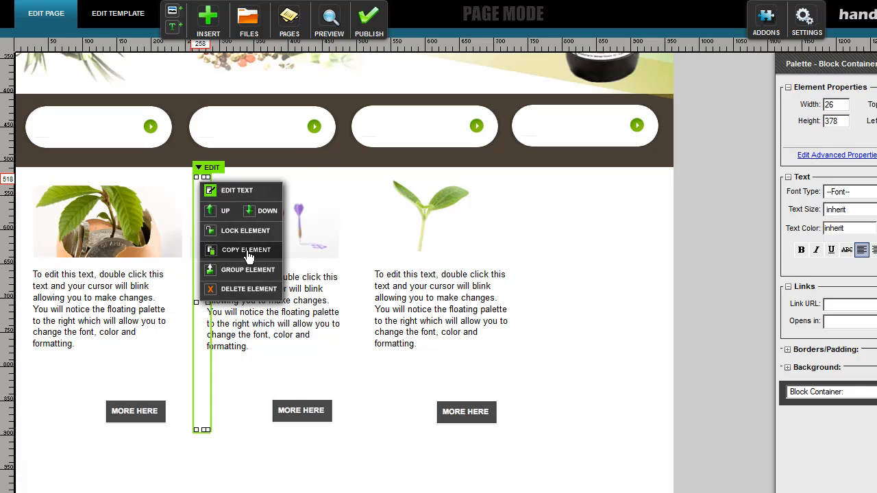
{"action": "left_click", "coordinate": [247, 251]}
{"action": "left_click_drag", "start_coordinate": [208, 386], "coordinate": [372, 384]}
{"action": "left_click", "coordinate": [708, 338]}
{"action": "scroll", "coordinate": [701, 413], "scroll_direction": "up", "scroll_amount": 5}
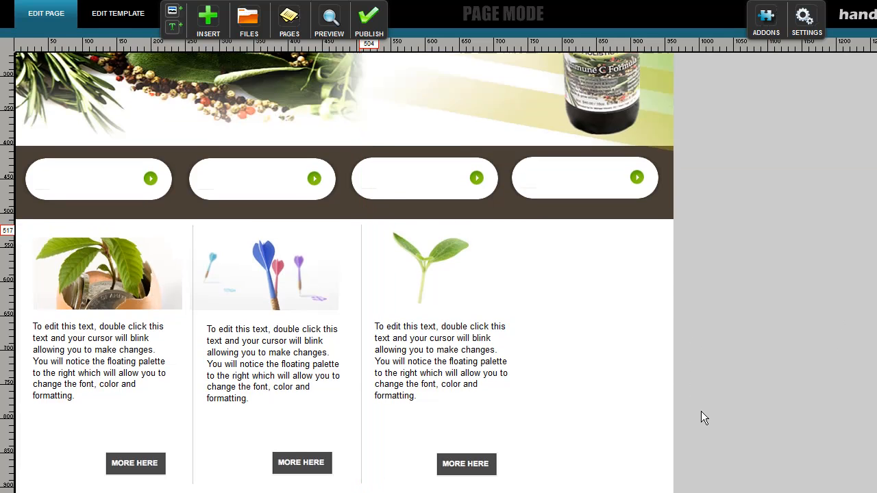